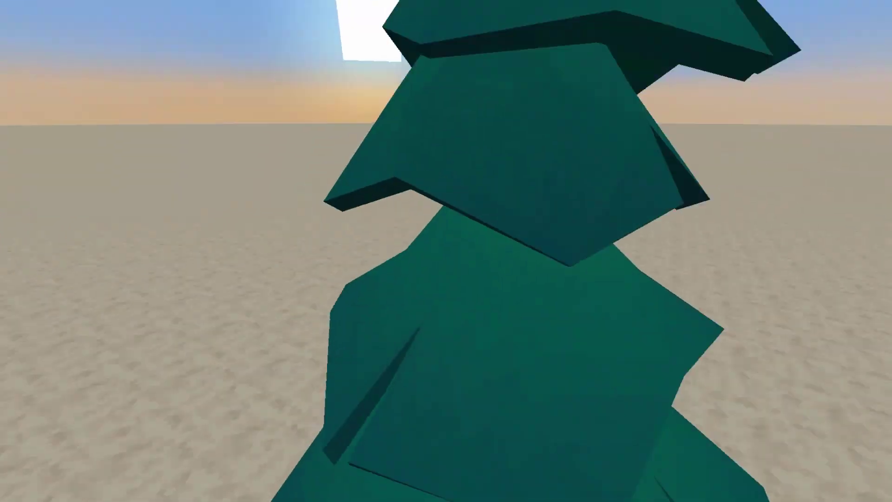
- Switch from the game to the Command Prompt and get rid of the leftover objh.py command to reach an empty prompt line
{"action": "key", "text": "t"}
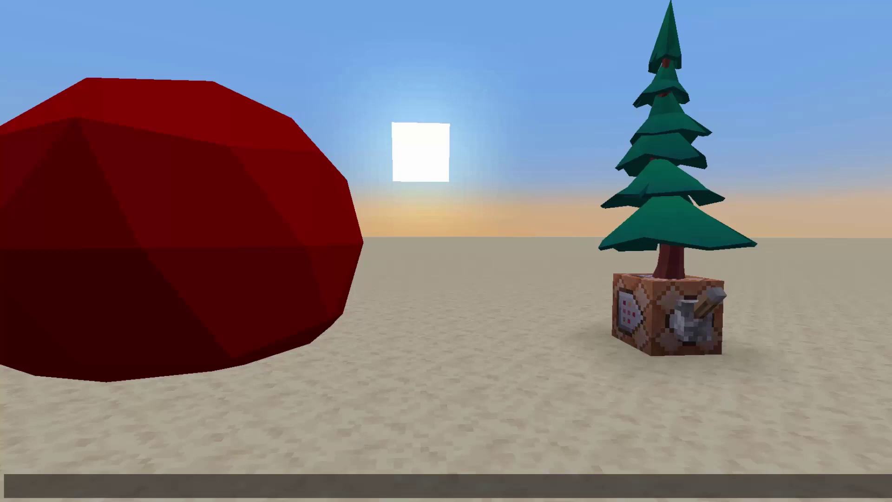
{"action": "left_click", "coordinate": [375, 479]}
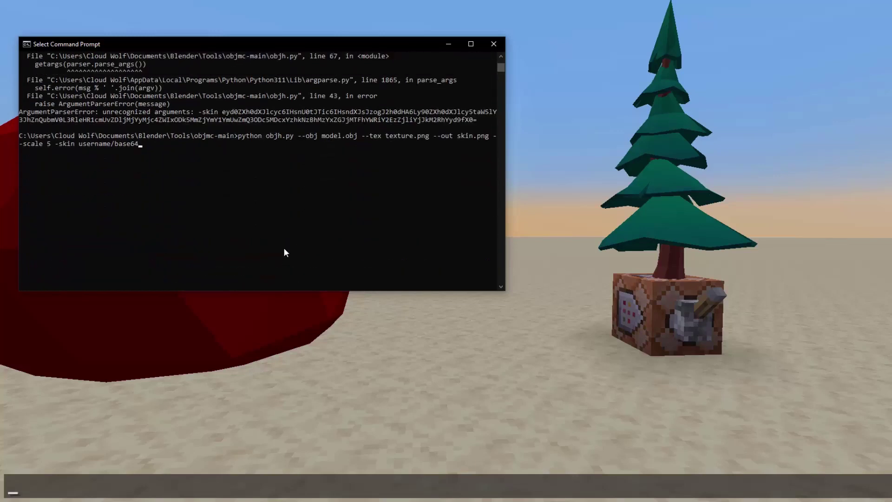
{"action": "scroll", "coordinate": [179, 222], "scroll_direction": "up", "scroll_amount": 3}
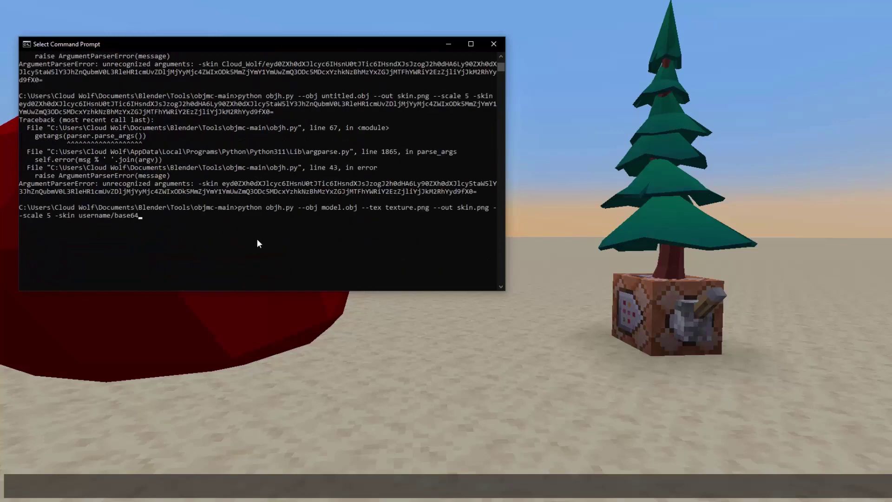
{"action": "key", "text": "ctrl+a"}
{"action": "key", "text": "BackSpace"}
{"action": "key", "text": "Return"}
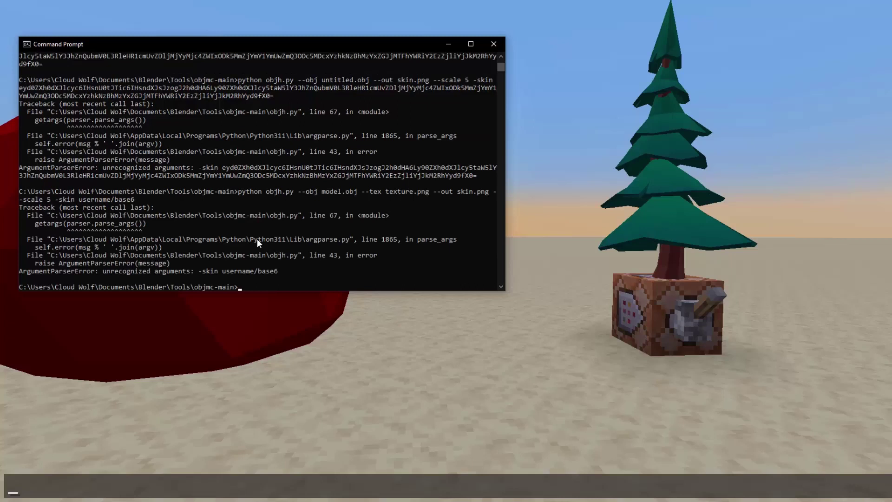
{"action": "key", "text": "Return"}
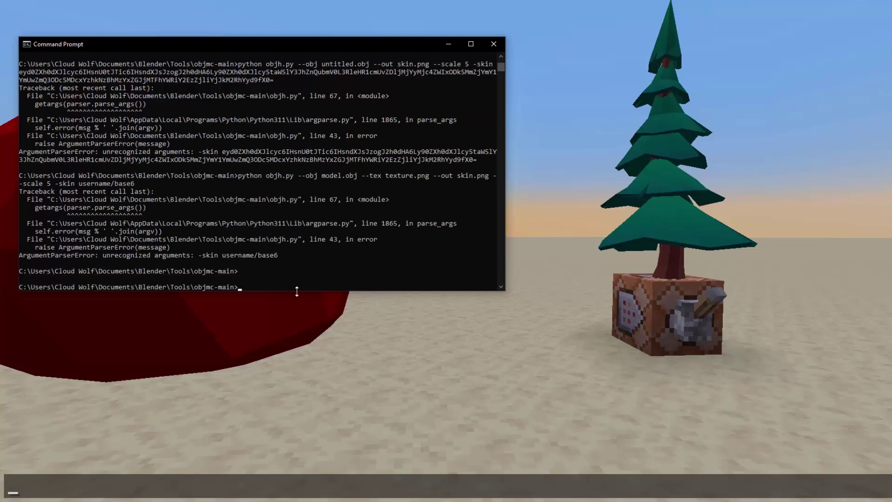
- Switch to the objmc GitHub repository in the browser and view its code download options, including Download ZIP
{"action": "left_click", "coordinate": [306, 405]}
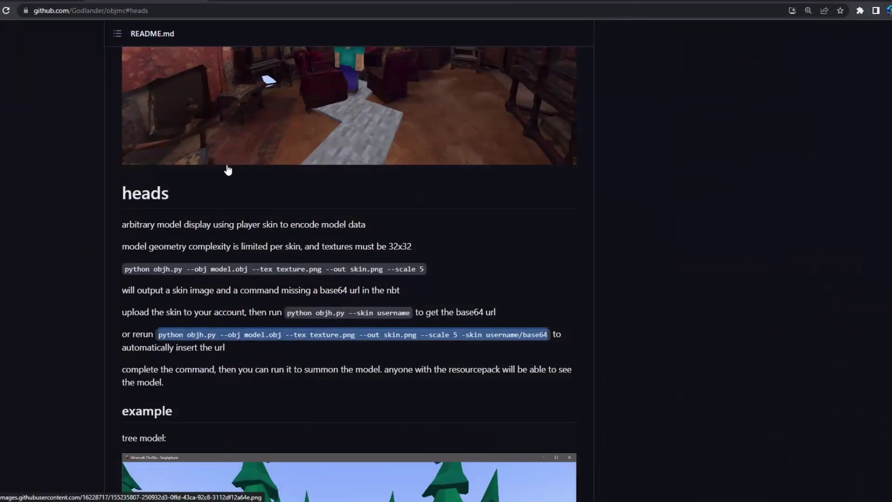
{"action": "scroll", "coordinate": [227, 172], "scroll_direction": "up", "scroll_amount": 15}
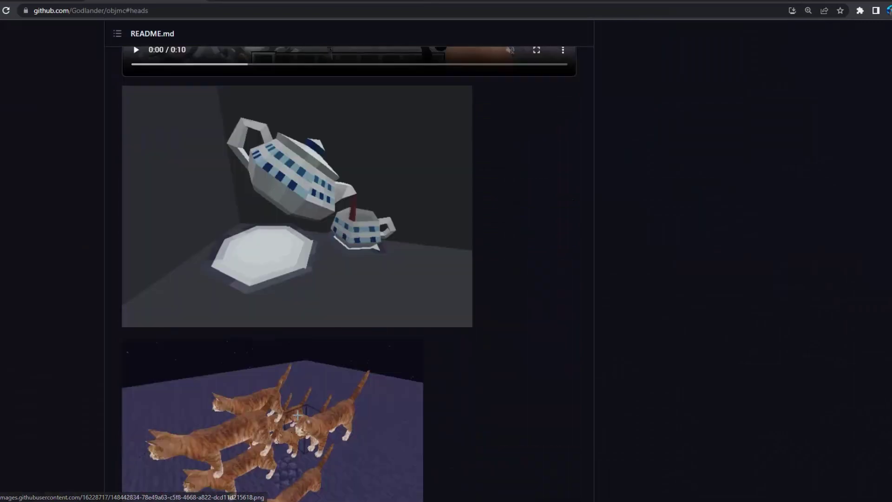
{"action": "scroll", "coordinate": [797, 264], "scroll_direction": "up", "scroll_amount": 15}
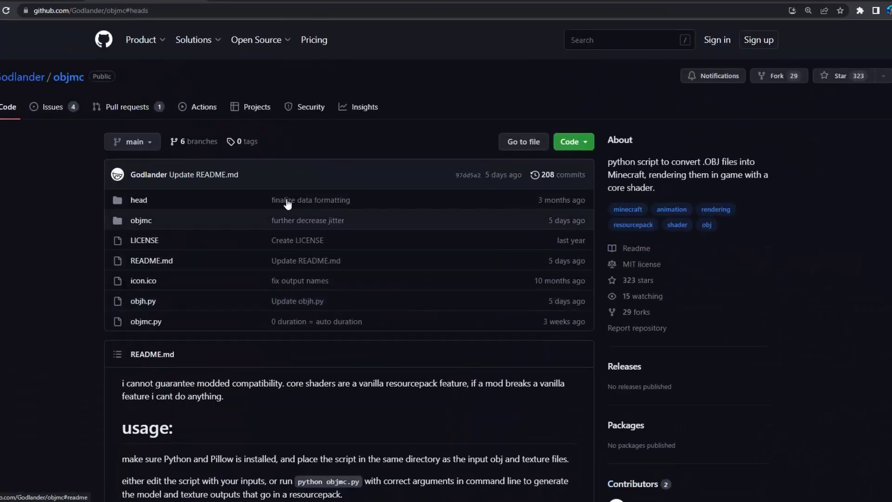
{"action": "left_click", "coordinate": [575, 144]}
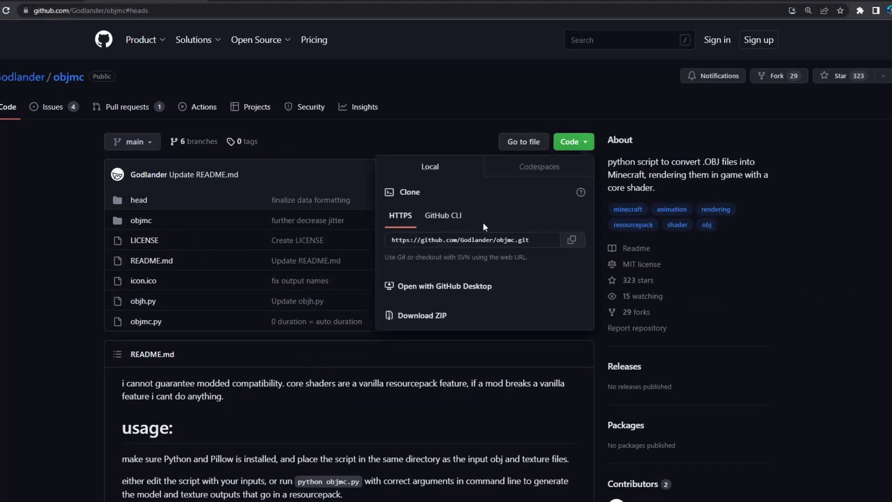
{"action": "left_click", "coordinate": [7, 258]}
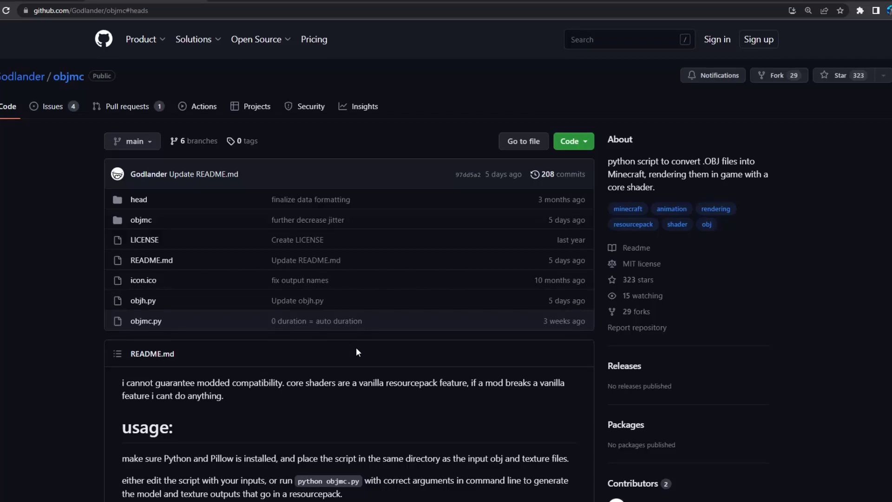
- Read the README down to the heads section and highlight the command "python objh.py --obj model.obj --tex texture.png --out skin.png --scale 5"
{"action": "scroll", "coordinate": [356, 348], "scroll_direction": "down", "scroll_amount": 15}
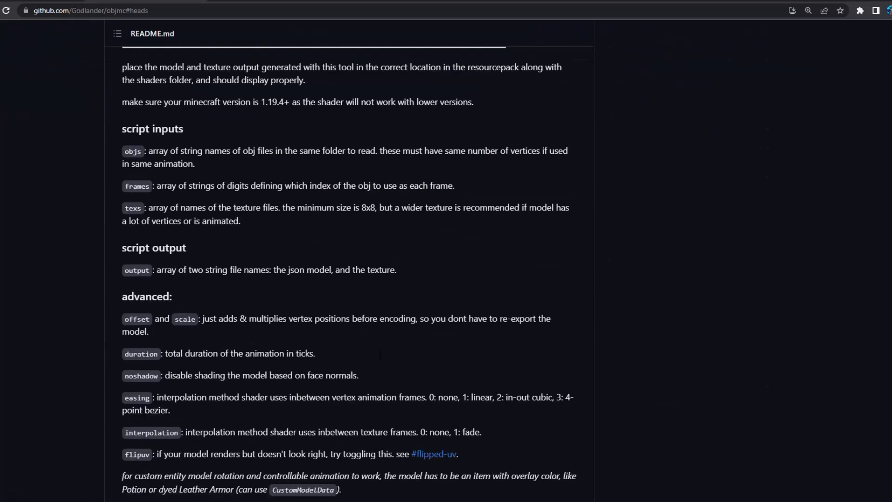
{"action": "scroll", "coordinate": [236, 268], "scroll_direction": "up", "scroll_amount": 5}
{"action": "scroll", "coordinate": [156, 277], "scroll_direction": "down", "scroll_amount": 6}
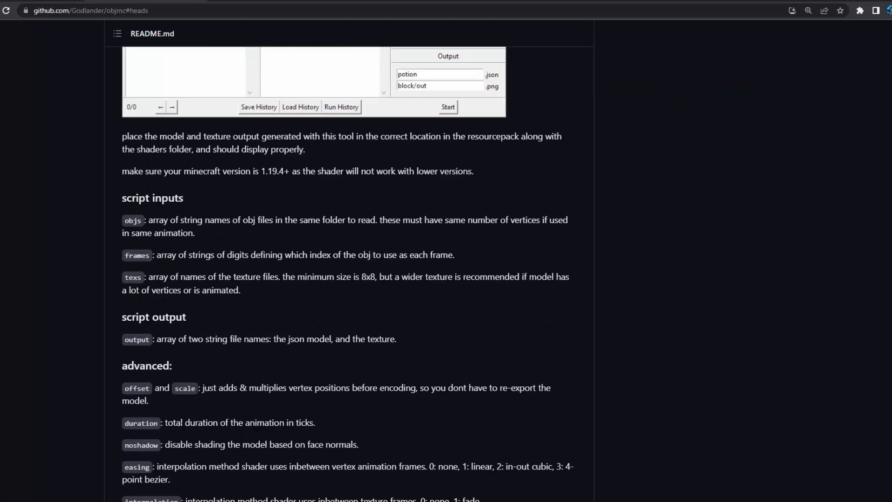
{"action": "scroll", "coordinate": [194, 285], "scroll_direction": "down", "scroll_amount": 20}
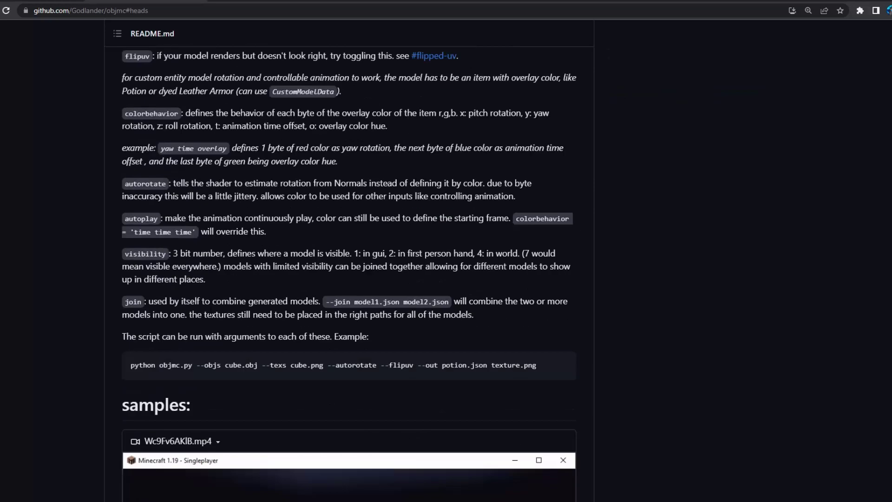
{"action": "scroll", "coordinate": [274, 344], "scroll_direction": "down", "scroll_amount": 15}
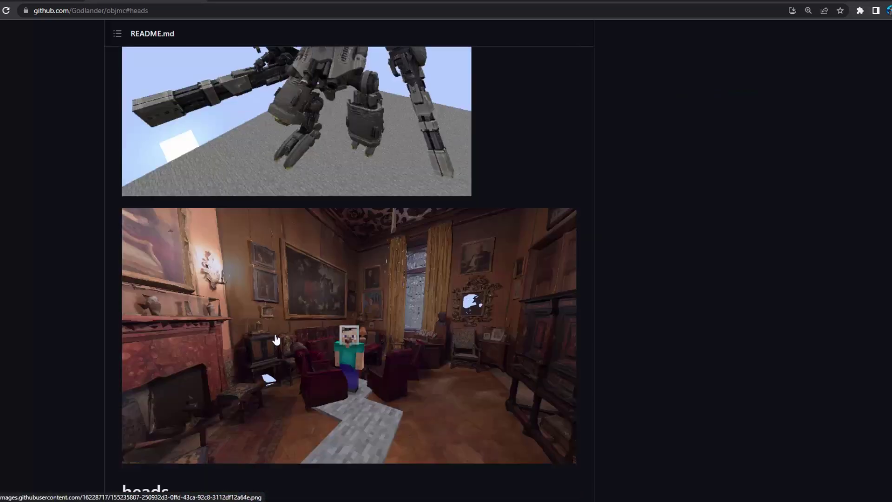
{"action": "left_click", "coordinate": [265, 279]}
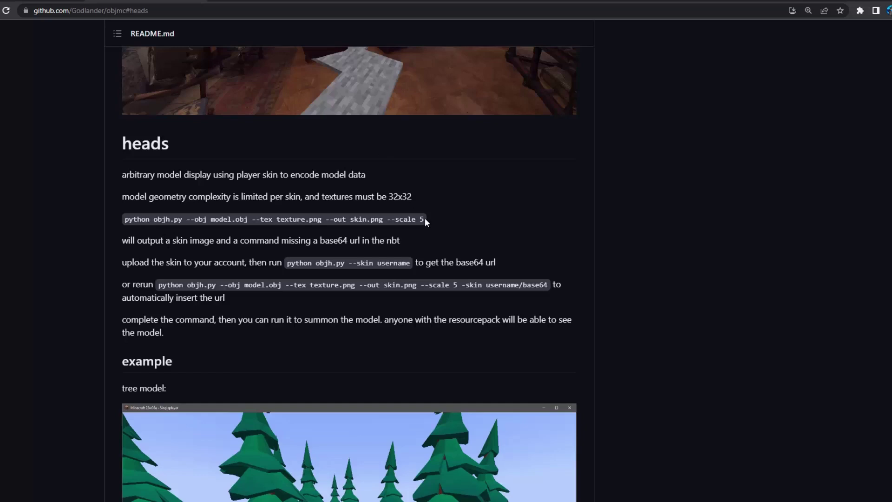
{"action": "left_click_drag", "start_coordinate": [426, 222], "coordinate": [152, 220]}
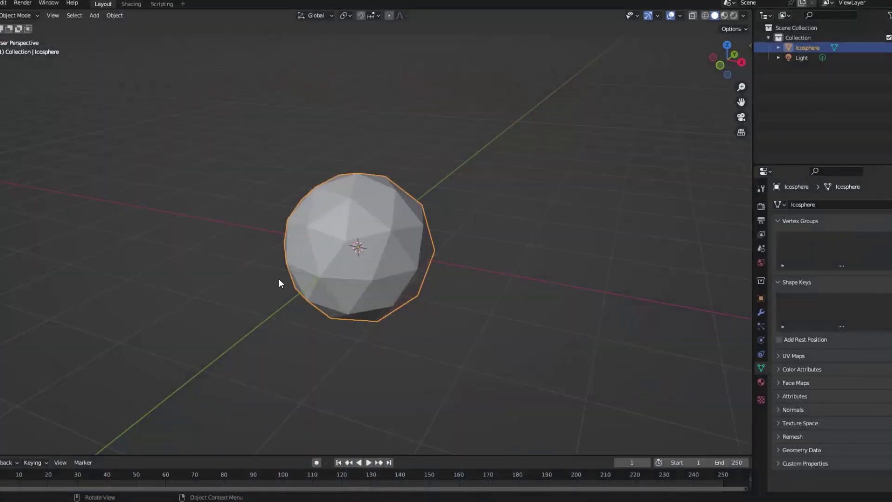
- Switch to Blender and export the icosphere to the Desktop as a Wavefront OBJ named untitled.obj
{"action": "middle_click_drag", "start_coordinate": [279, 282], "coordinate": [403, 293]}
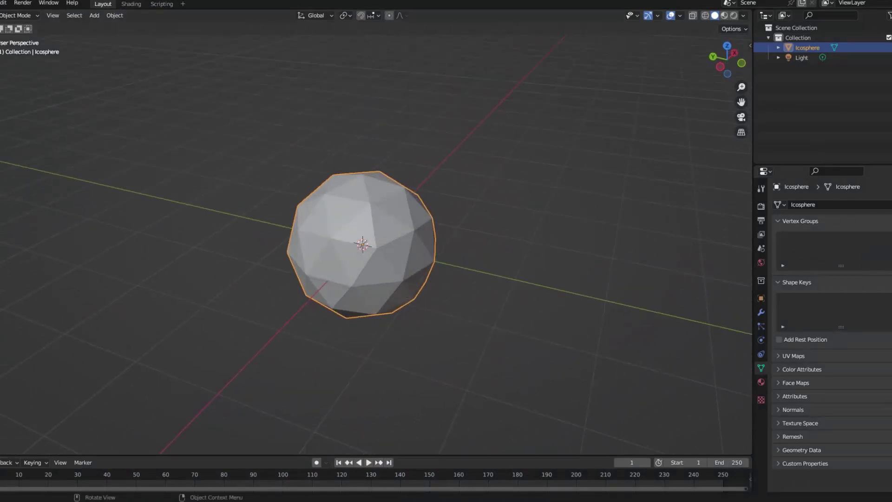
{"action": "left_click", "coordinate": [0, 3]}
{"action": "mouse_move", "coordinate": [44, 149]}
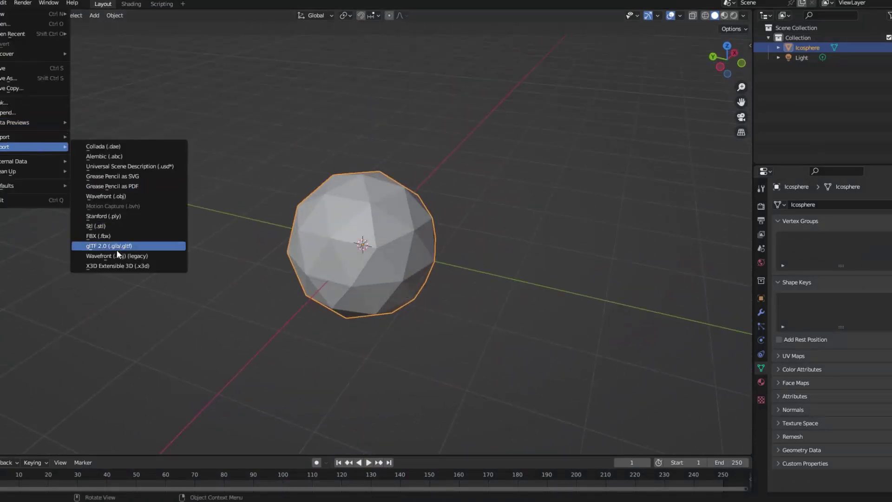
{"action": "left_click", "coordinate": [108, 196]}
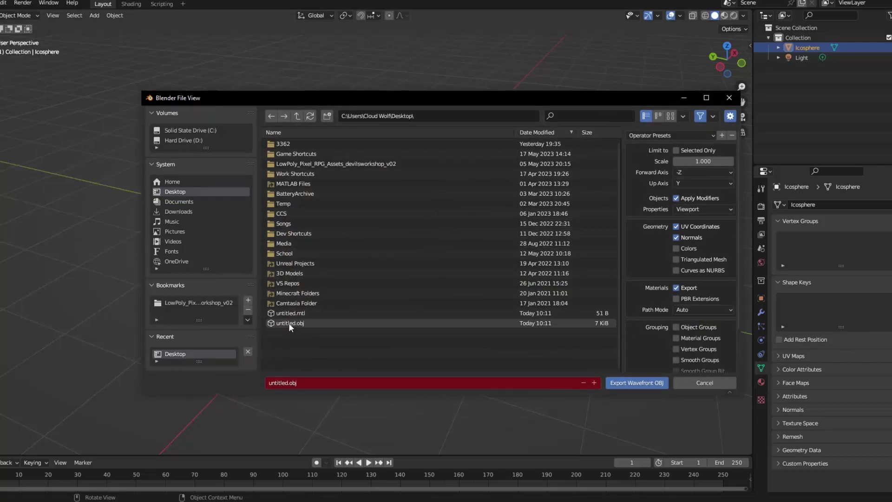
{"action": "left_click", "coordinate": [621, 384]}
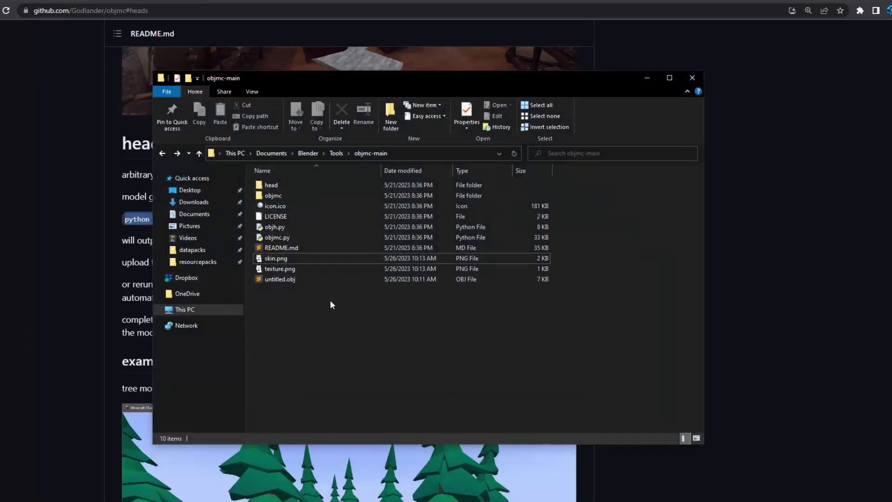
- Delete the old skin.png from the objmc-main folder in File Explorer
{"action": "left_click", "coordinate": [267, 259]}
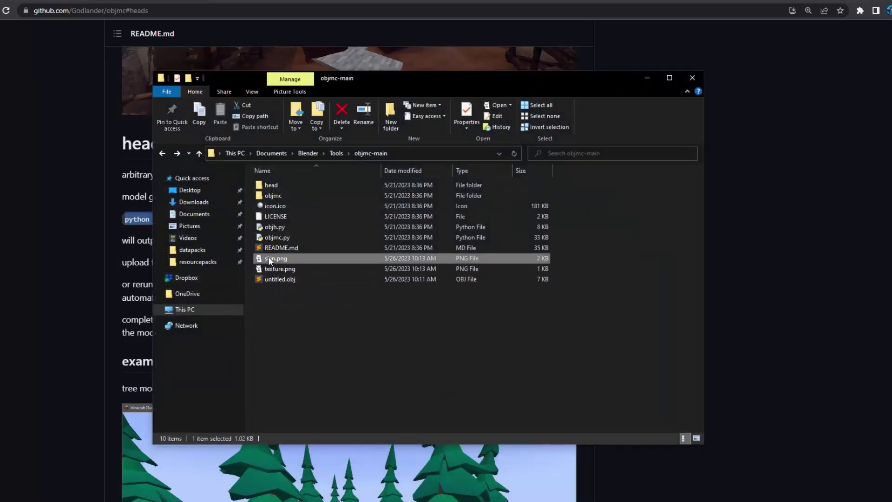
{"action": "key", "text": "Delete"}
{"action": "left_click_drag", "start_coordinate": [324, 282], "coordinate": [348, 342]}
{"action": "left_click_drag", "start_coordinate": [347, 341], "coordinate": [344, 295]}
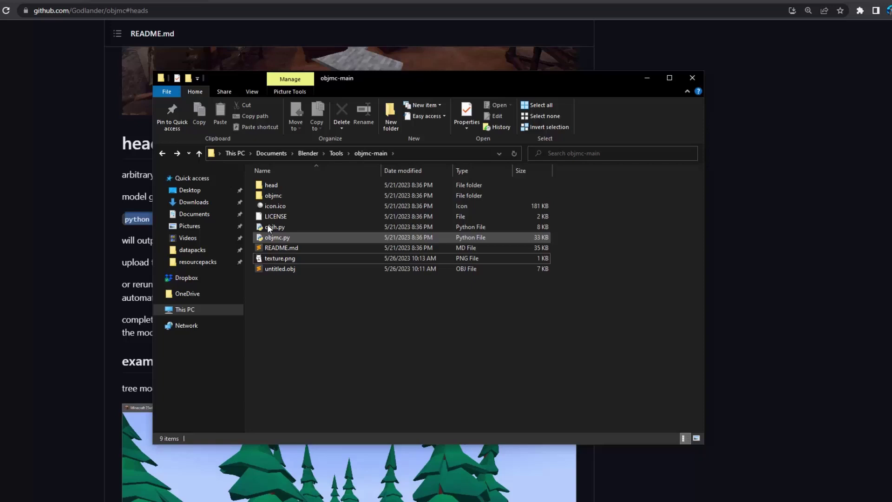
- Rename untitled.obj in the objmc-main folder as icosphere.obj
{"action": "left_click", "coordinate": [282, 269]}
{"action": "right_click", "coordinate": [284, 272]}
{"action": "left_click", "coordinate": [323, 246]}
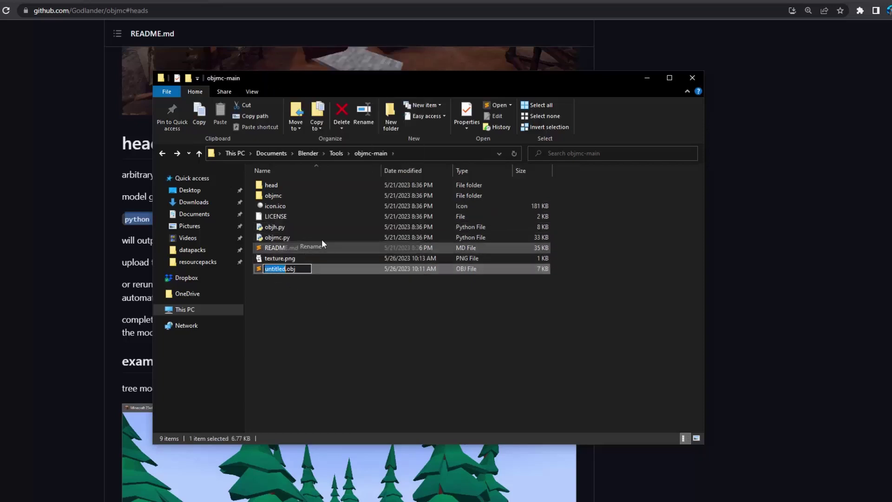
{"action": "type", "text": "icosphere"}
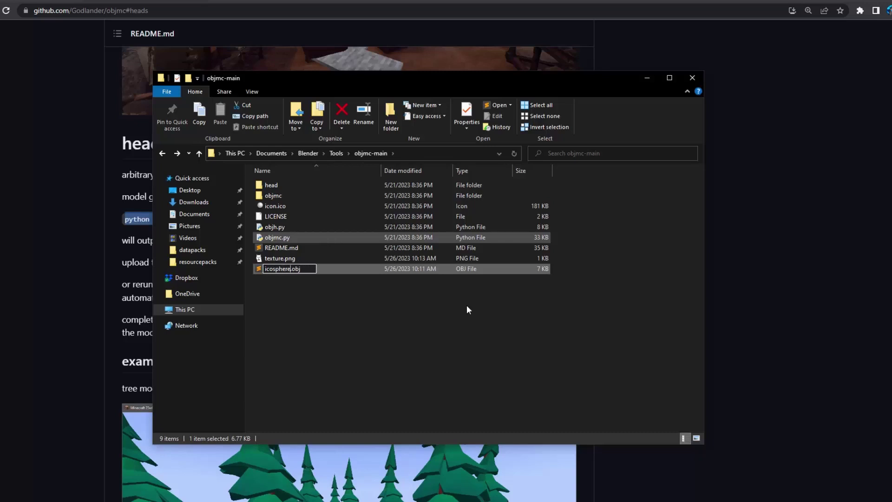
{"action": "left_click", "coordinate": [349, 309]}
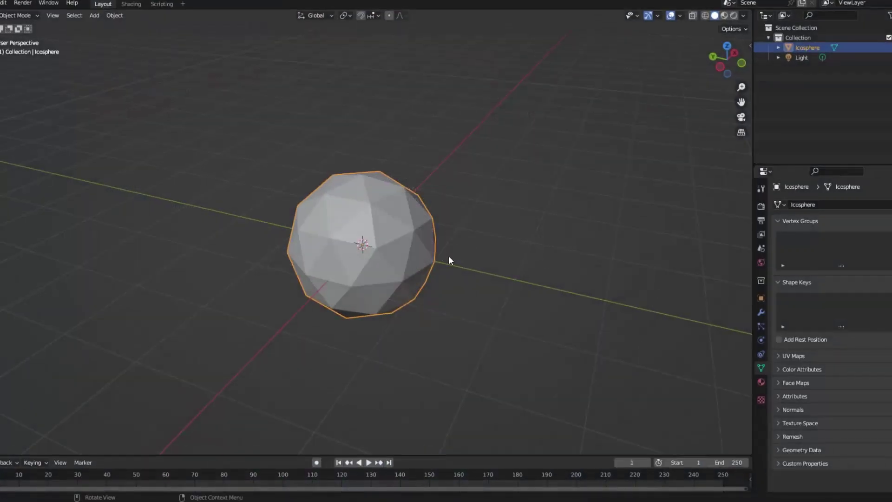
- Switch to Blender and inspect the icosphere in the Shading workspace, then in the Layout viewport with Material Preview and Rendered shading
{"action": "middle_click_drag", "start_coordinate": [448, 255], "coordinate": [328, 192]}
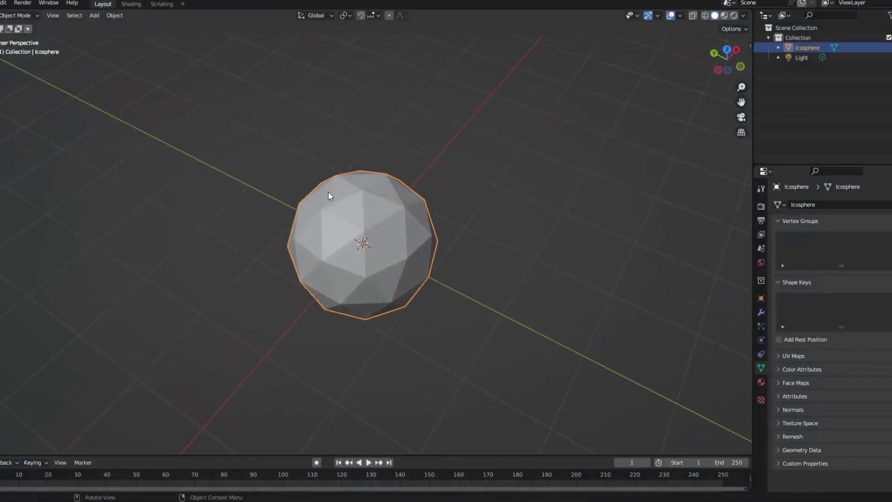
{"action": "left_click", "coordinate": [128, 4]}
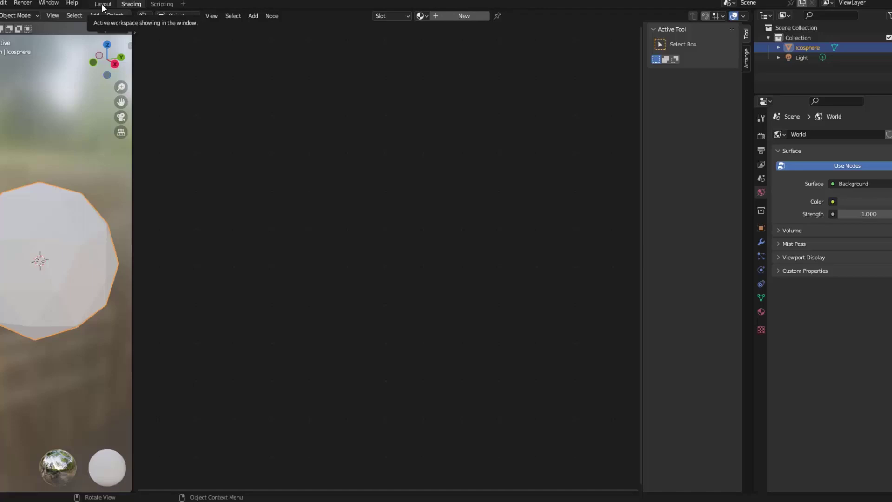
{"action": "left_click", "coordinate": [102, 4]}
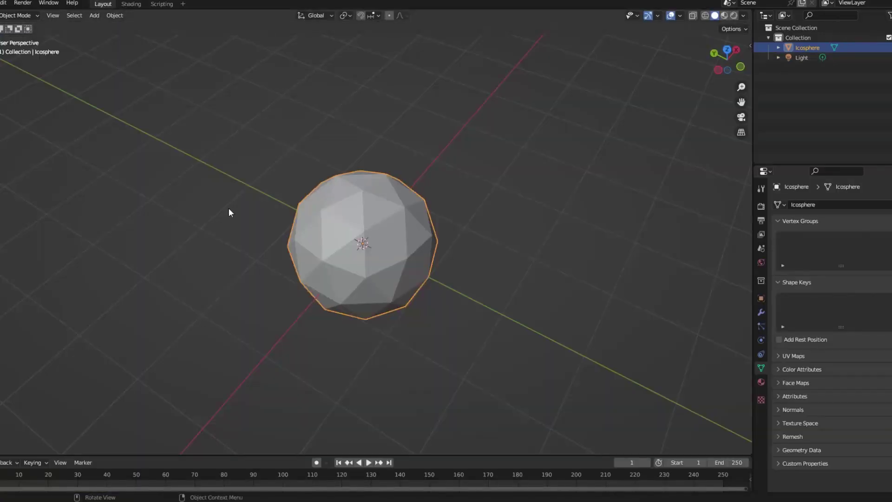
{"action": "middle_click_drag", "start_coordinate": [337, 279], "coordinate": [687, 30]}
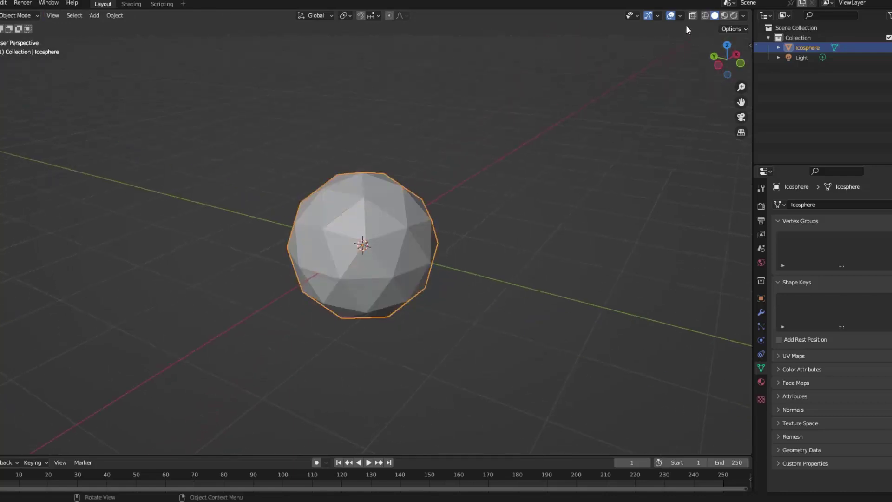
{"action": "left_click", "coordinate": [724, 16]}
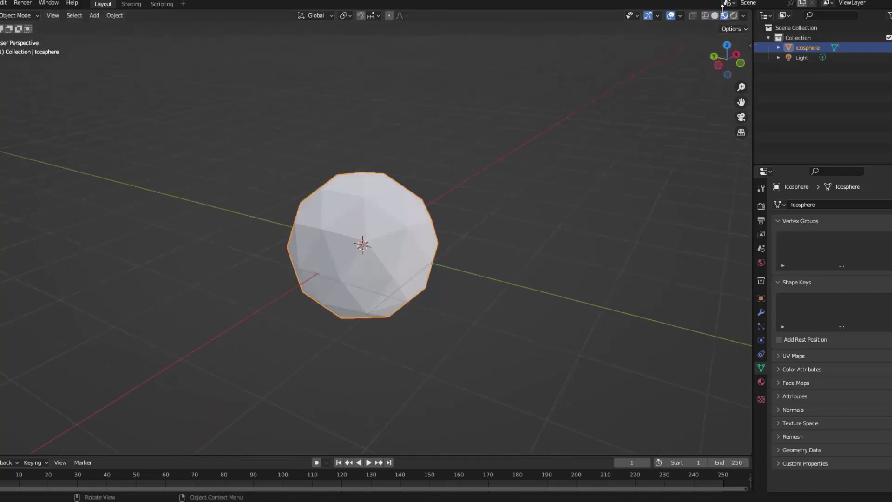
{"action": "left_click", "coordinate": [735, 17]}
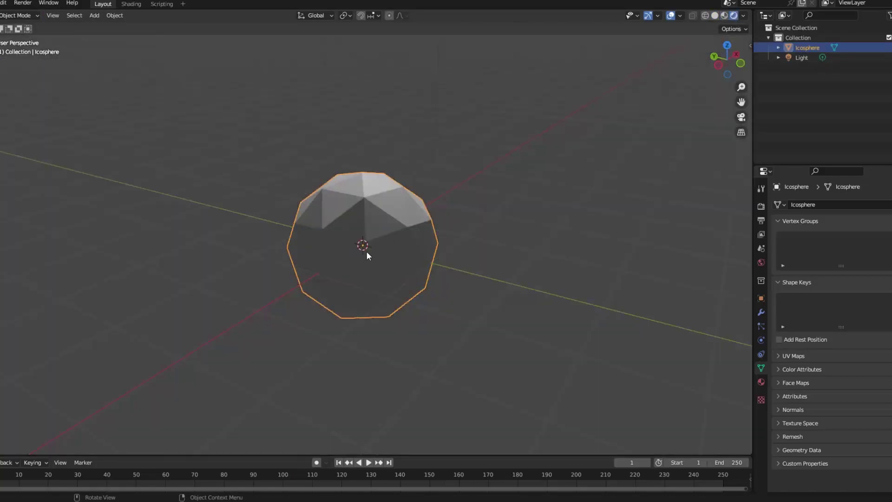
{"action": "mouse_move", "coordinate": [456, 222]}
{"action": "middle_mouse_down"}
{"action": "mouse_move", "coordinate": [177, 199]}
{"action": "mouse_move", "coordinate": [550, 215]}
{"action": "middle_mouse_up"}
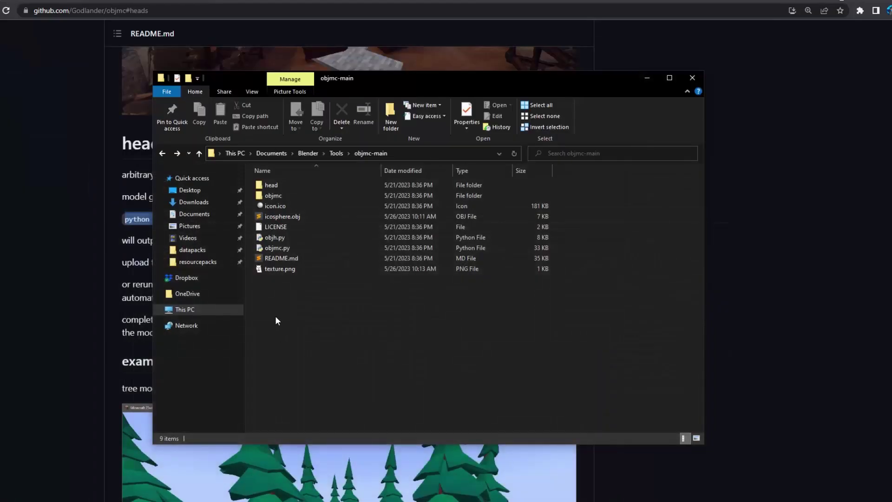
- Open texture.png from the objmc-main folder in FireAlpaca and dismiss the advertisement window to examine the canvas
{"action": "left_click", "coordinate": [269, 270]}
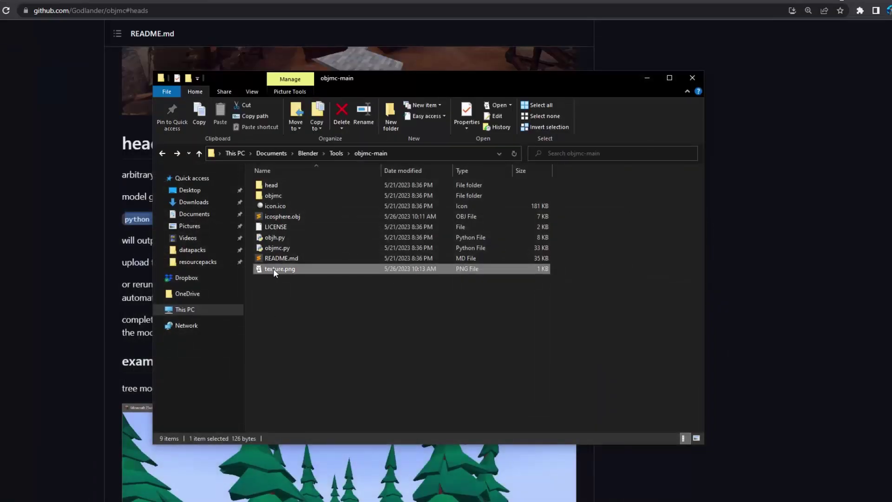
{"action": "double_click", "coordinate": [273, 269]}
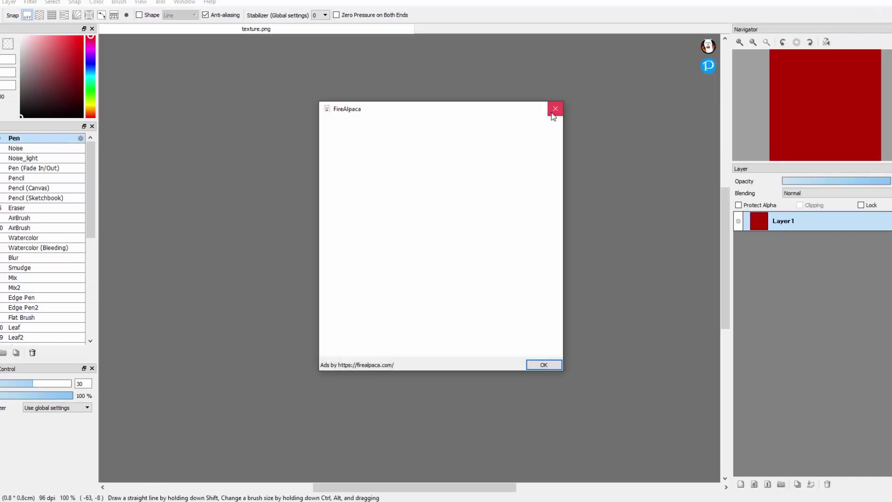
{"action": "left_click", "coordinate": [555, 109]}
{"action": "scroll", "coordinate": [388, 265], "scroll_direction": "up", "scroll_amount": 10}
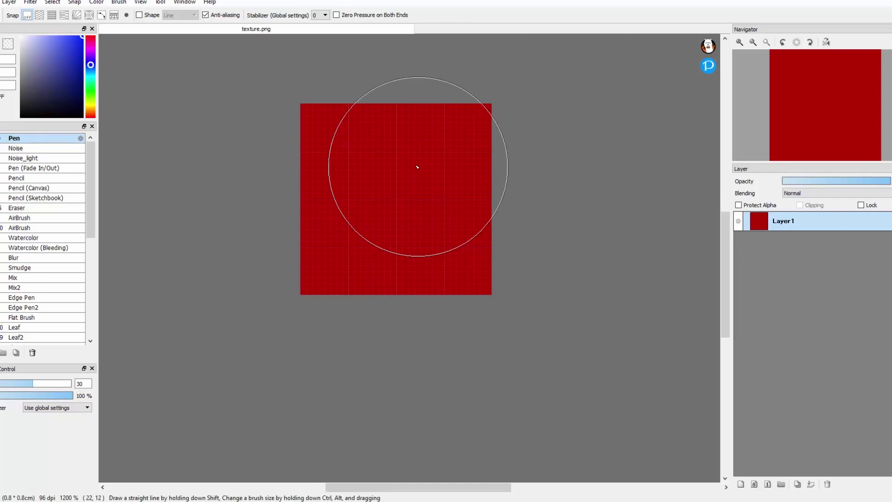
- Paint the whole texture.png canvas blue with the Pen, save it as a Transparent PNG and close FireAlpaca
{"action": "mouse_move", "coordinate": [417, 167]}
{"action": "left_mouse_down"}
{"action": "mouse_move", "coordinate": [460, 142]}
{"action": "mouse_move", "coordinate": [328, 115]}
{"action": "left_mouse_up"}
{"action": "key", "text": "ctrl+s"}
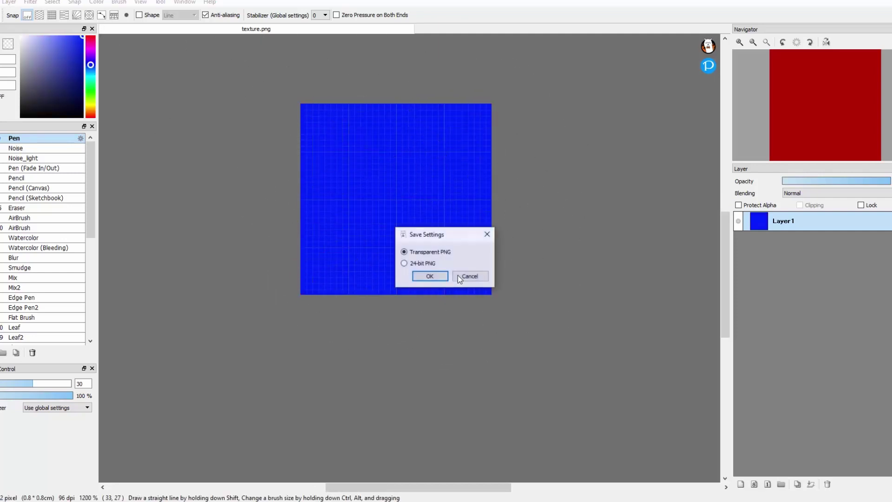
{"action": "left_click", "coordinate": [435, 275]}
{"action": "left_click", "coordinate": [875, 5]}
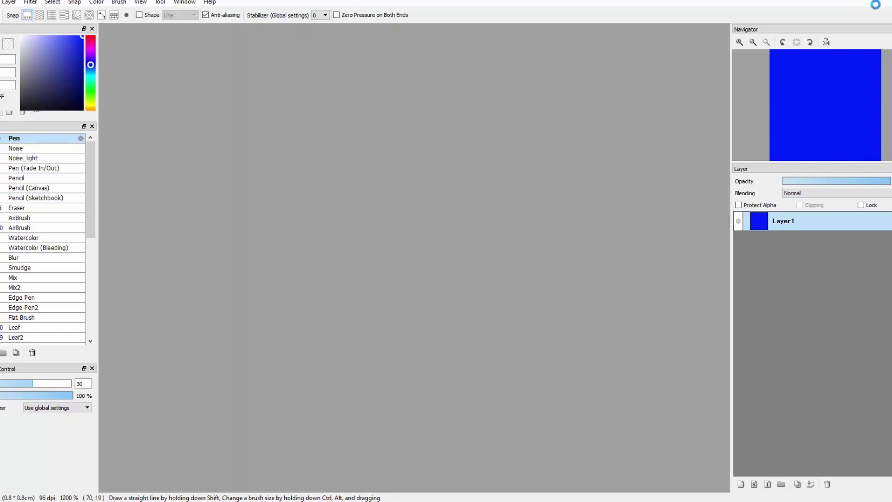
- Copy the README's objh.py command with the --obj, --tex, --out and --scale options from the browser into Command Prompt
{"action": "key", "text": "alt+Tab"}
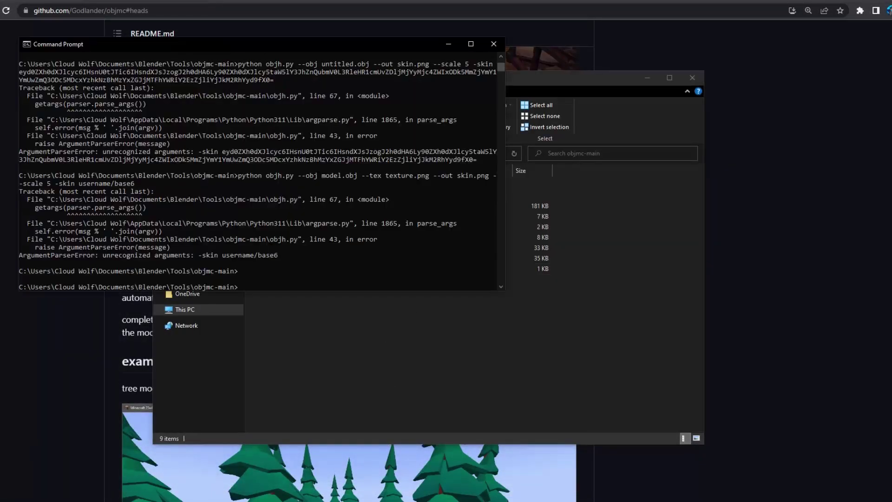
{"action": "left_click", "coordinate": [344, 367]}
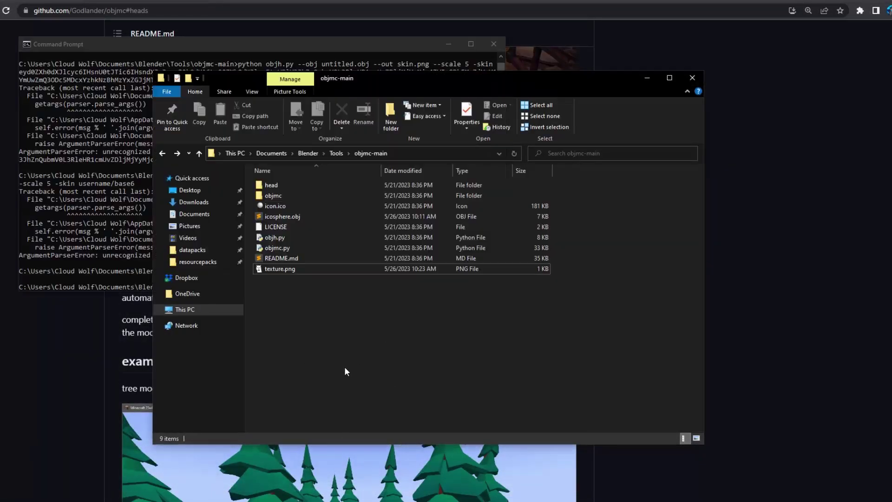
{"action": "left_click", "coordinate": [13, 334]}
{"action": "left_click_drag", "start_coordinate": [127, 219], "coordinate": [438, 227]}
{"action": "key", "text": "ctrl+c"}
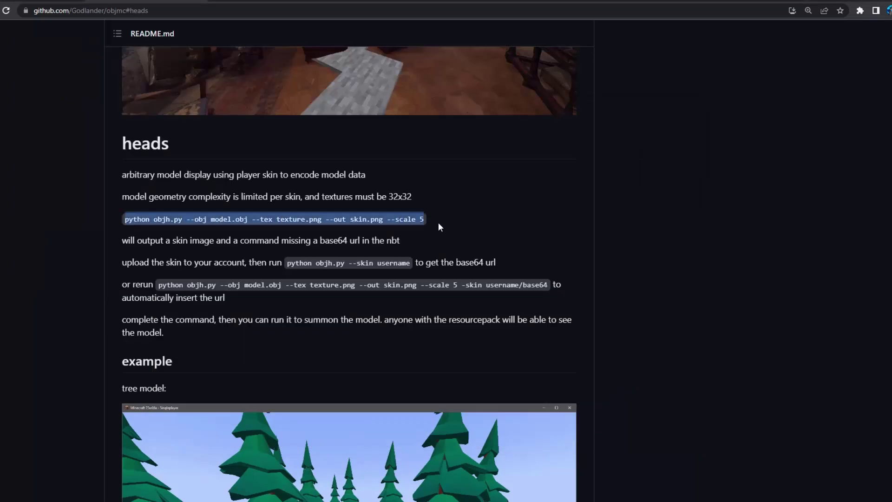
{"action": "key", "text": "alt+Tab"}
{"action": "key", "text": "ctrl+v"}
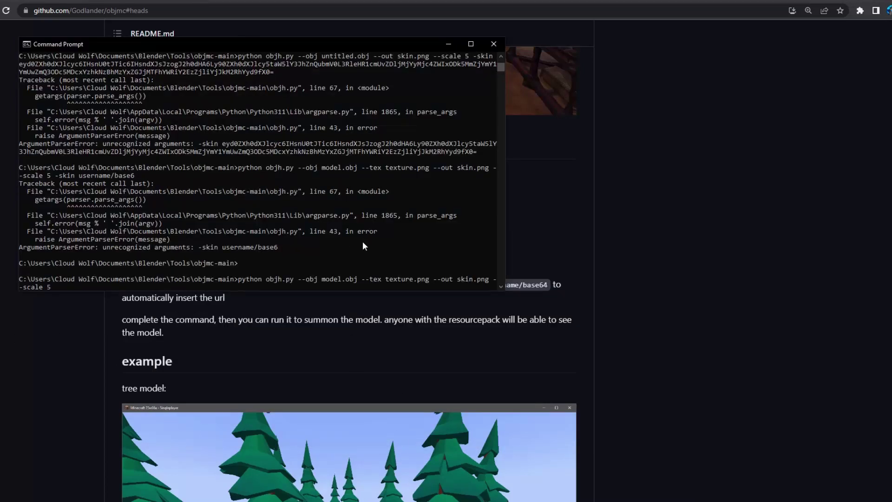
- Change the objh.py command to use untitled.obj as the model and scale 1, and run it until skin.png is generated
{"action": "key", "text": "Left"}
{"action": "key", "text": "Left"}
{"action": "key", "text": "Left"}
{"action": "key", "text": "Left"}
{"action": "key", "text": "Left"}
{"action": "key", "text": "Left"}
{"action": "key", "text": "Left"}
{"action": "key", "text": "BackSpace"}
{"action": "key", "text": "BackSpace"}
{"action": "key", "text": "BackSpace"}
{"action": "key", "text": "BackSpace"}
{"action": "key", "text": "BackSpace"}
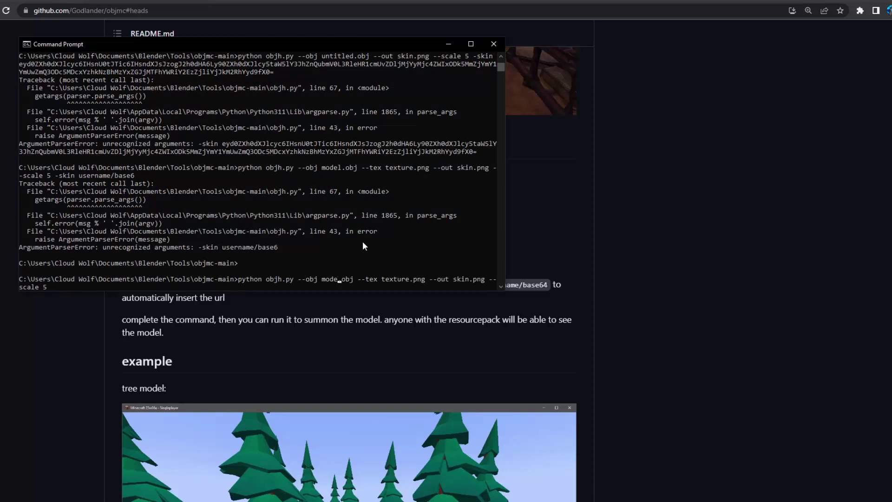
{"action": "type", "text": "untitled"}
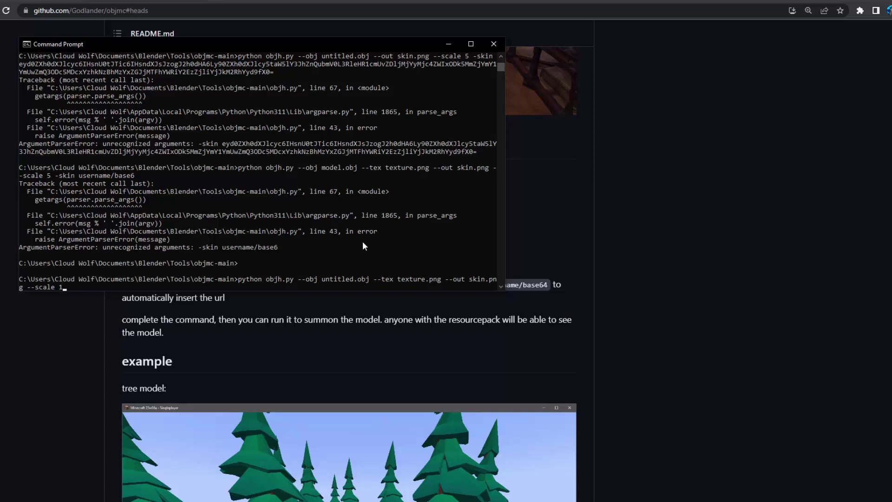
{"action": "key", "text": "Return"}
{"action": "key", "text": "Up"}
{"action": "key", "text": "Return"}
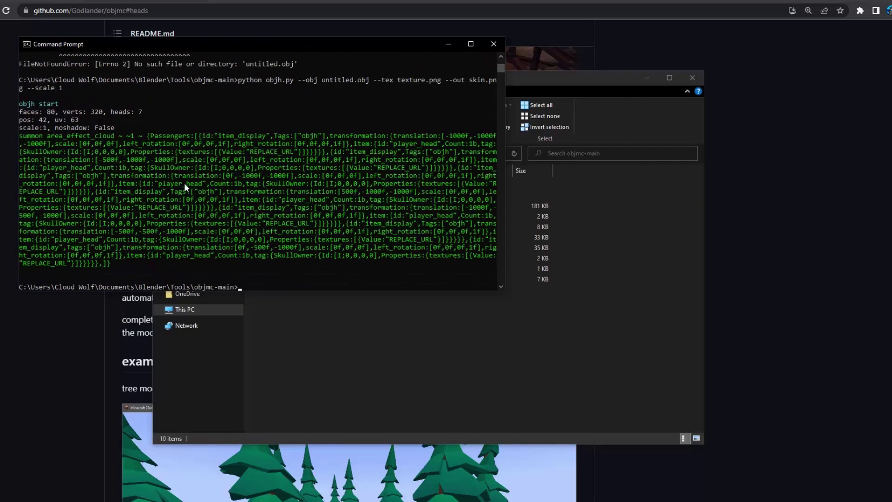
- Examine the generated summon command and its REPLACE_URL placeholders, and the README's instruction for getting the base64 URL
{"action": "scroll", "coordinate": [88, 171], "scroll_direction": "up", "scroll_amount": 1}
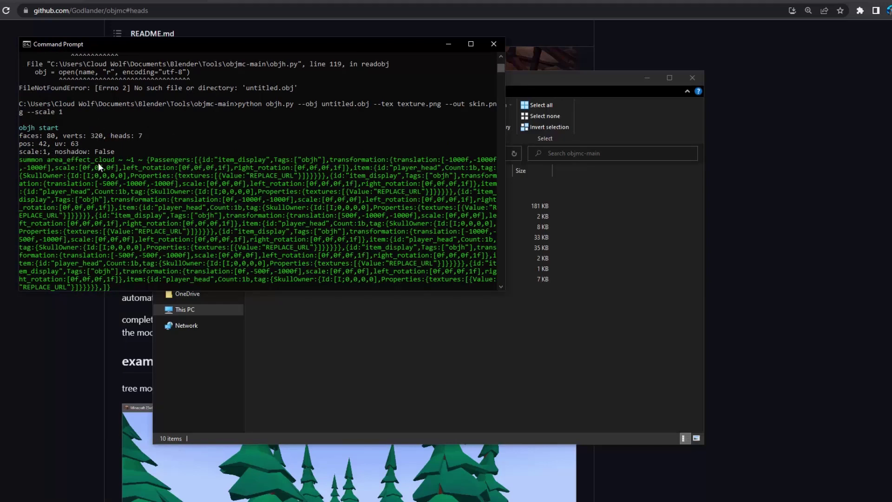
{"action": "scroll", "coordinate": [152, 247], "scroll_direction": "down", "scroll_amount": 2}
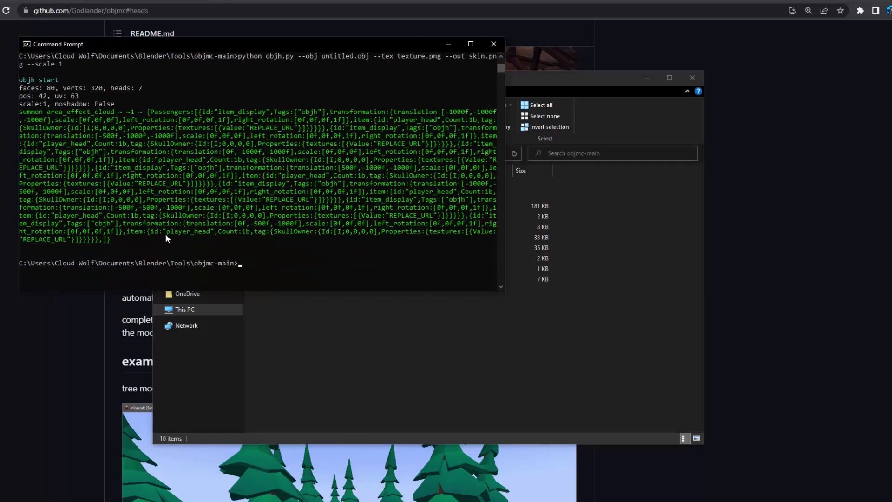
{"action": "left_click_drag", "start_coordinate": [122, 237], "coordinate": [2, 110]}
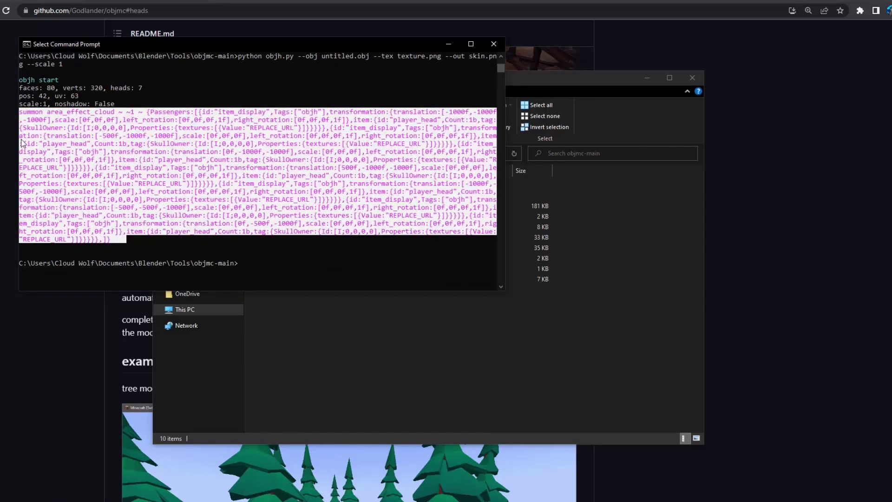
{"action": "left_click", "coordinate": [100, 239]}
{"action": "left_click_drag", "start_coordinate": [178, 186], "coordinate": [185, 185]}
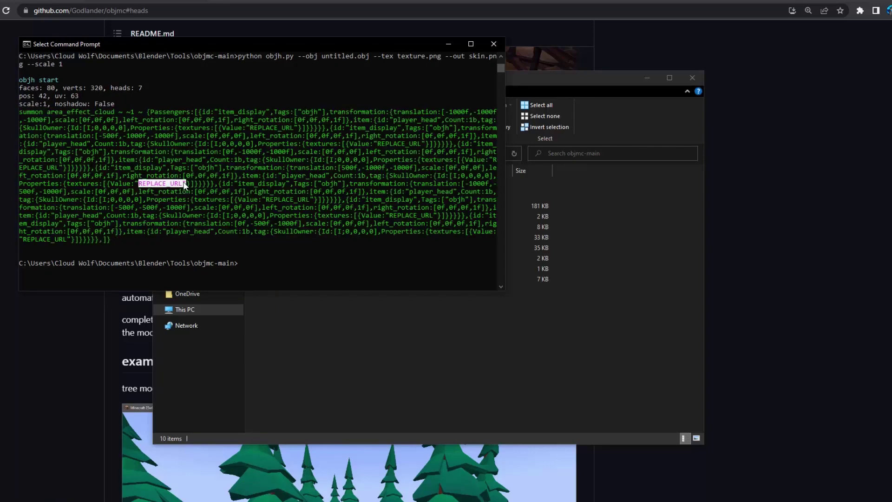
{"action": "left_click", "coordinate": [180, 184]}
{"action": "left_click", "coordinate": [116, 312]}
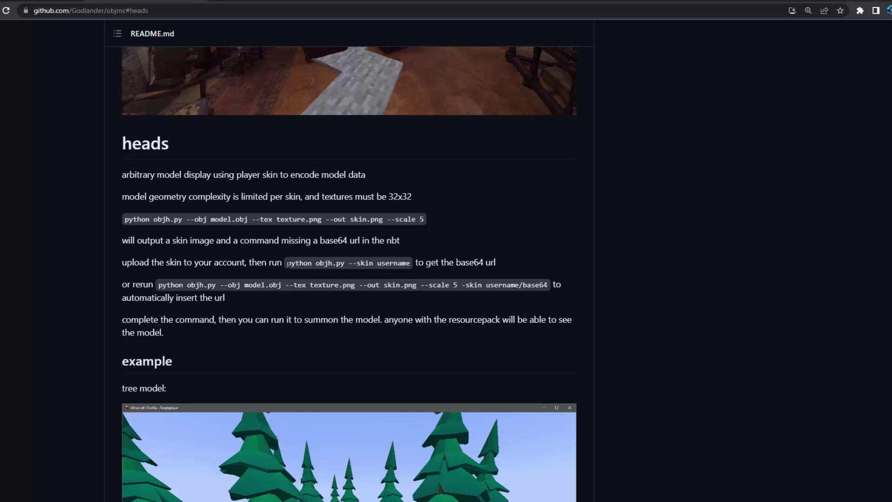
{"action": "left_click_drag", "start_coordinate": [290, 263], "coordinate": [276, 262]}
{"action": "left_click", "coordinate": [325, 273]}
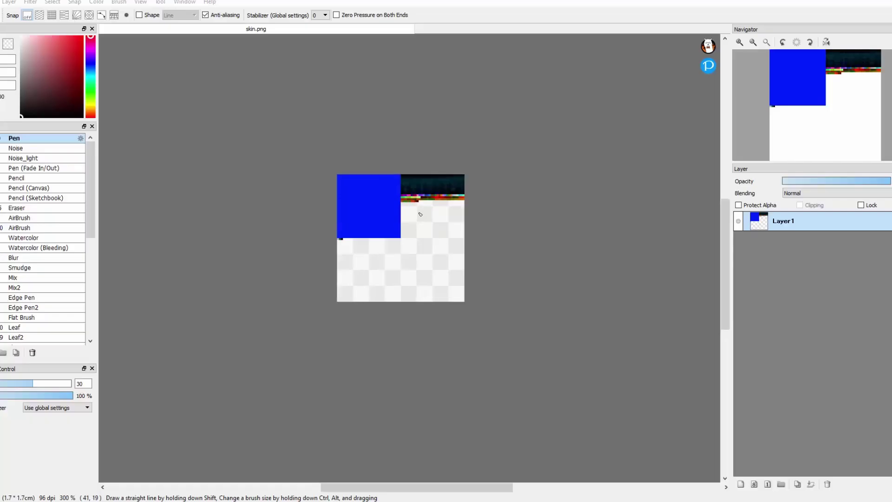
- Examine the texture area and encoded pixel data of skin.png in FireAlpaca at different magnifications
{"action": "scroll", "coordinate": [421, 214], "scroll_direction": "up", "scroll_amount": 2}
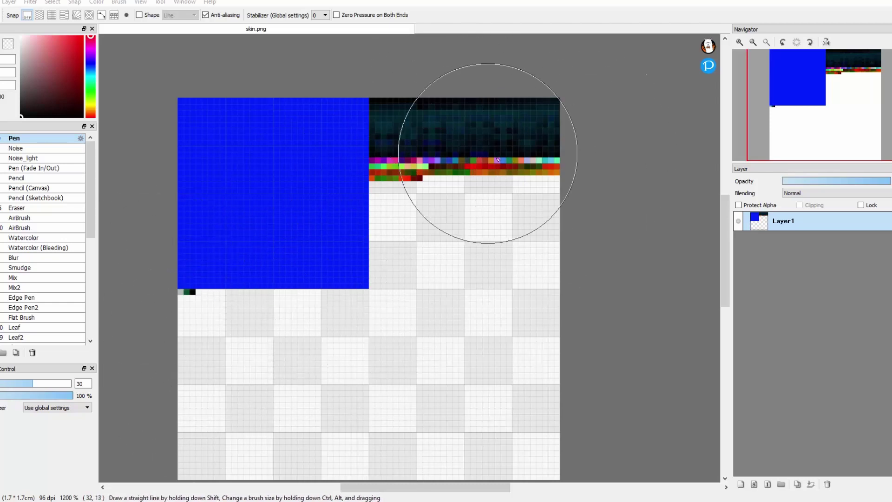
{"action": "scroll", "coordinate": [398, 369], "scroll_direction": "down", "scroll_amount": 3}
{"action": "scroll", "coordinate": [404, 368], "scroll_direction": "up", "scroll_amount": 3}
{"action": "scroll", "coordinate": [403, 370], "scroll_direction": "down", "scroll_amount": 2}
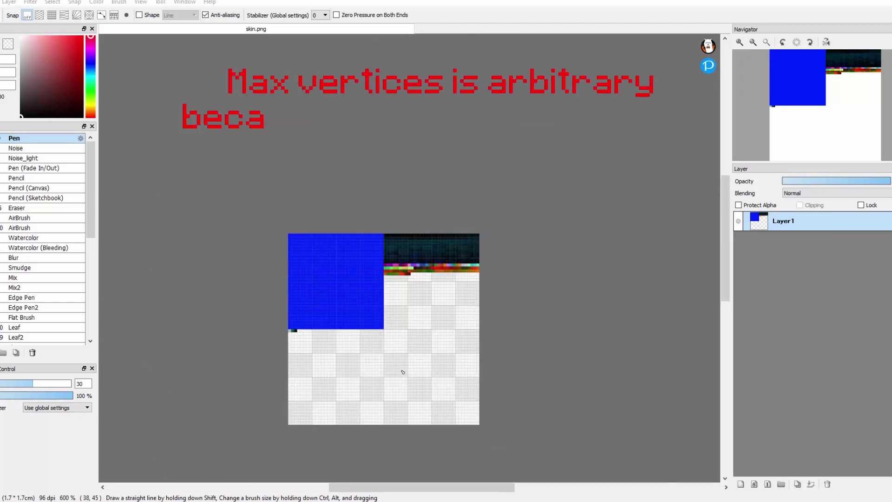
{"action": "scroll", "coordinate": [403, 372], "scroll_direction": "up", "scroll_amount": 1}
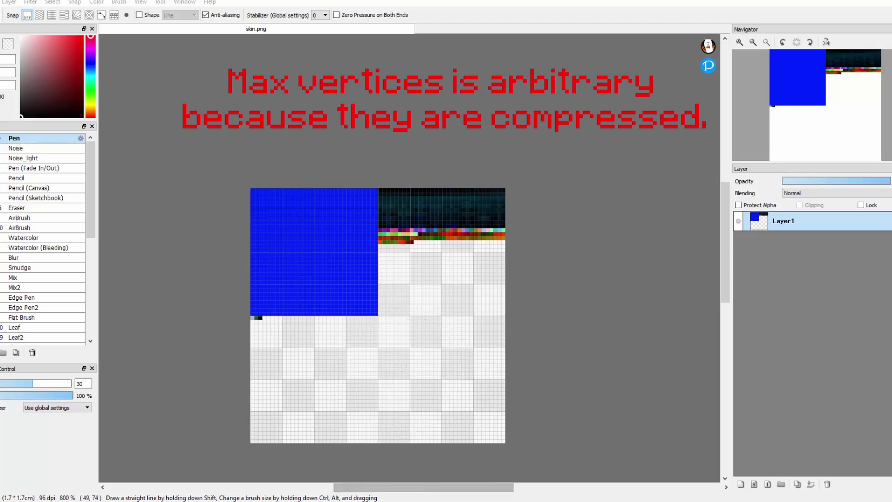
{"action": "mouse_move", "coordinate": [437, 500]}
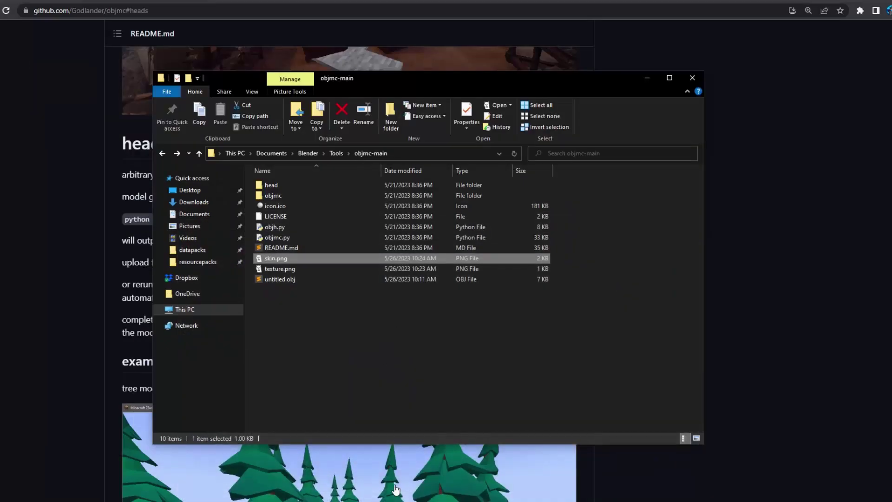
- In Minecraft Launcher, replace the Icosphere skin's file with skin.png, save and use it, and launch the latest release
{"action": "key", "text": "alt+Tab"}
{"action": "key", "text": "alt+Tab"}
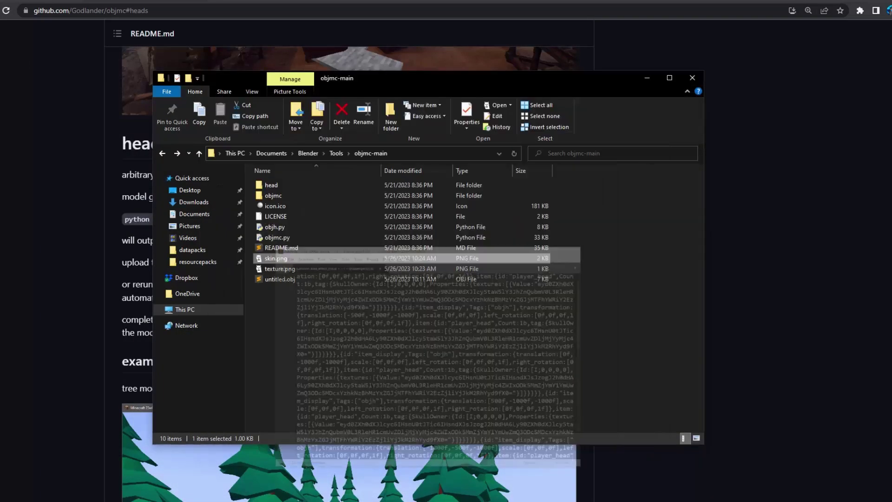
{"action": "key", "text": "alt+Tab"}
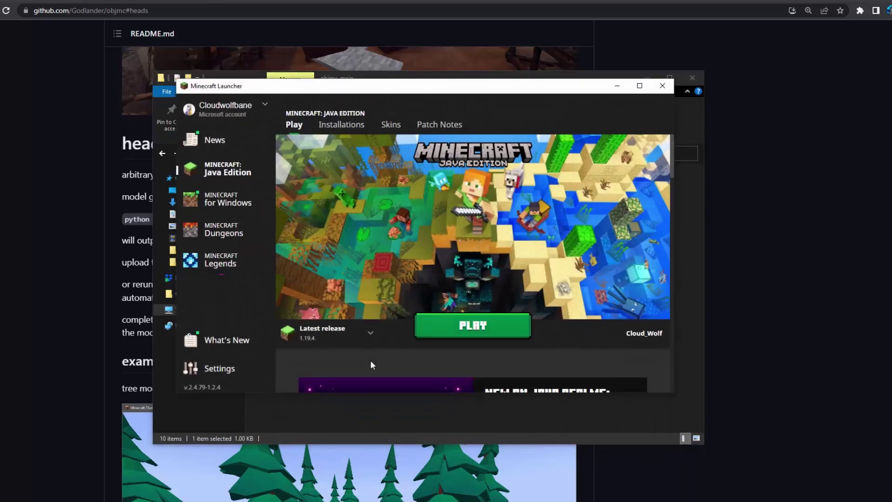
{"action": "left_click", "coordinate": [391, 125]}
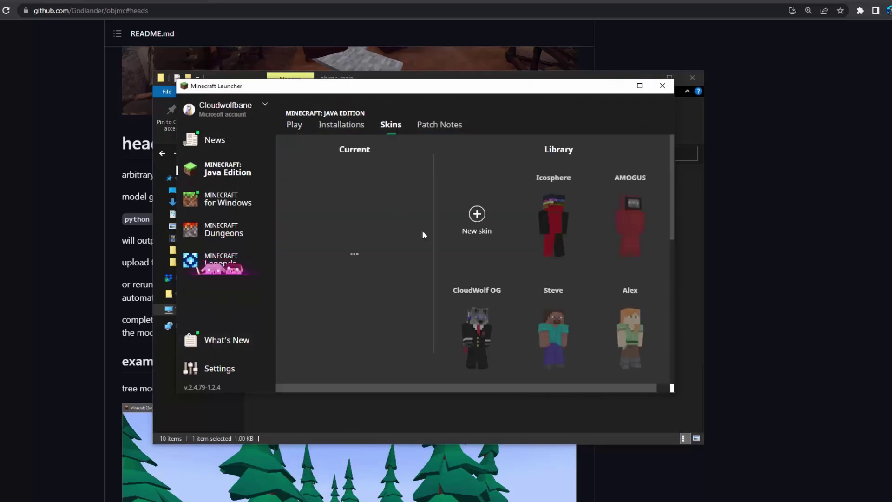
{"action": "mouse_move", "coordinate": [539, 239]}
{"action": "left_click", "coordinate": [553, 261]}
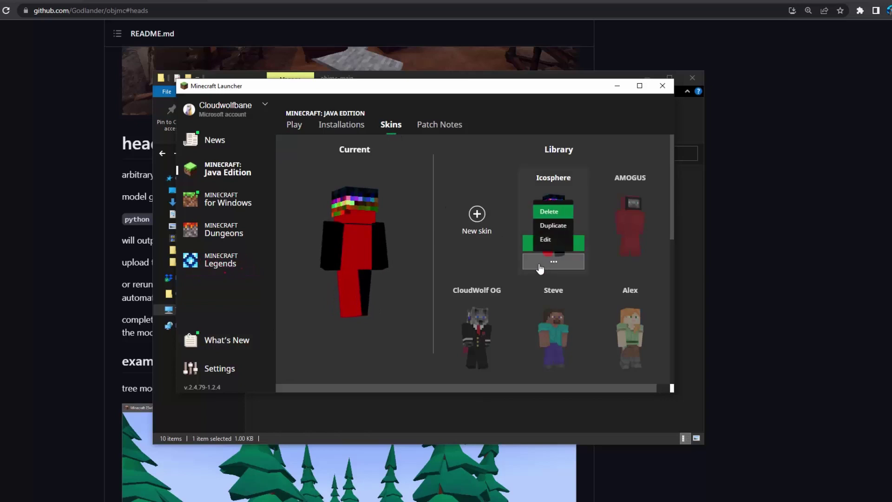
{"action": "left_click", "coordinate": [540, 245]}
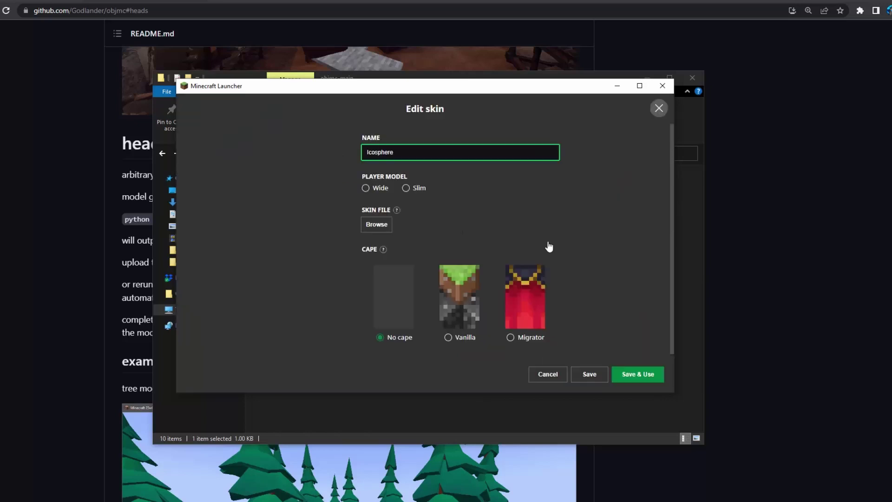
{"action": "left_click", "coordinate": [374, 226]}
{"action": "double_click", "coordinate": [409, 199]}
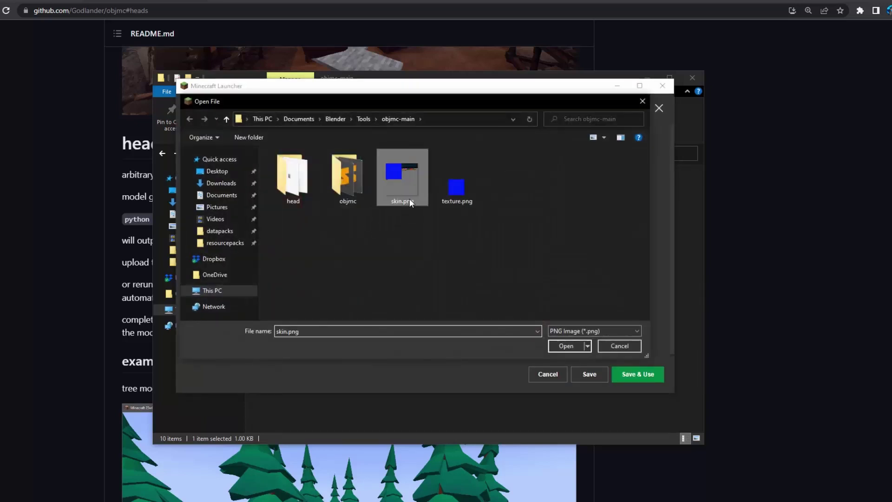
{"action": "left_click", "coordinate": [638, 374]}
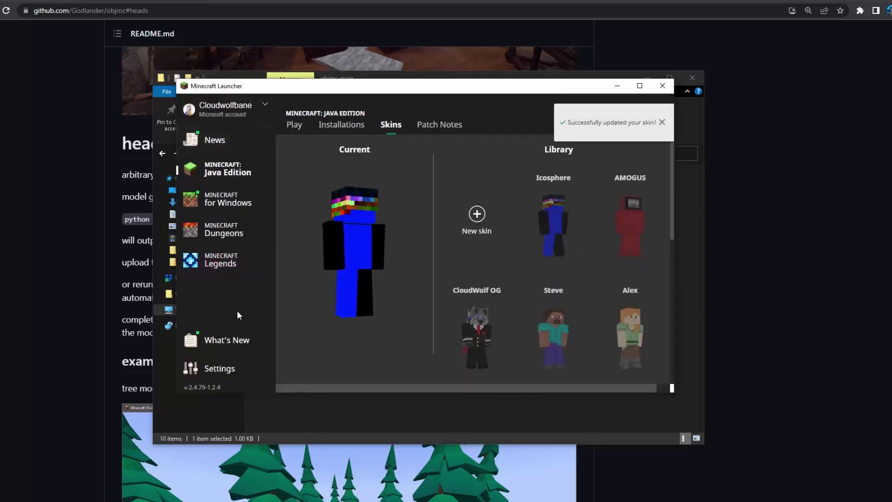
{"action": "left_click", "coordinate": [294, 125]}
{"action": "left_click", "coordinate": [472, 325]}
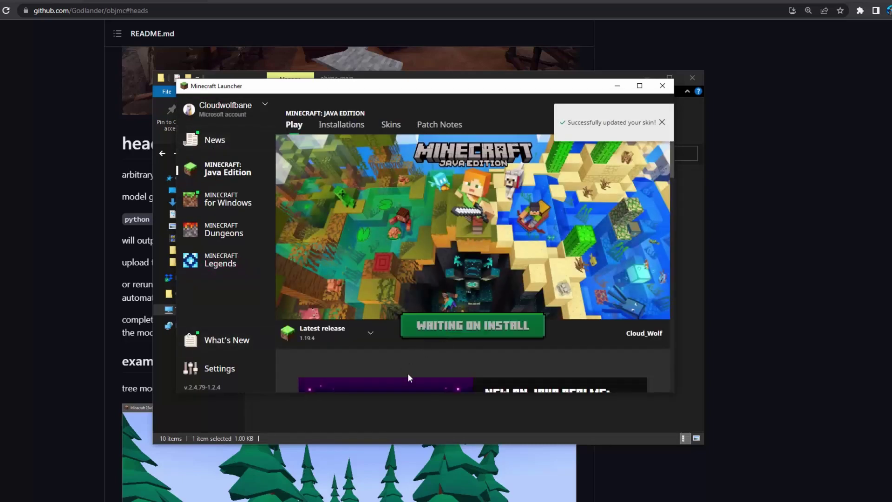
- Copy the README's "python objh.py --skin username" command from the browser into Command Prompt
{"action": "left_click_drag", "start_coordinate": [287, 263], "coordinate": [411, 264]}
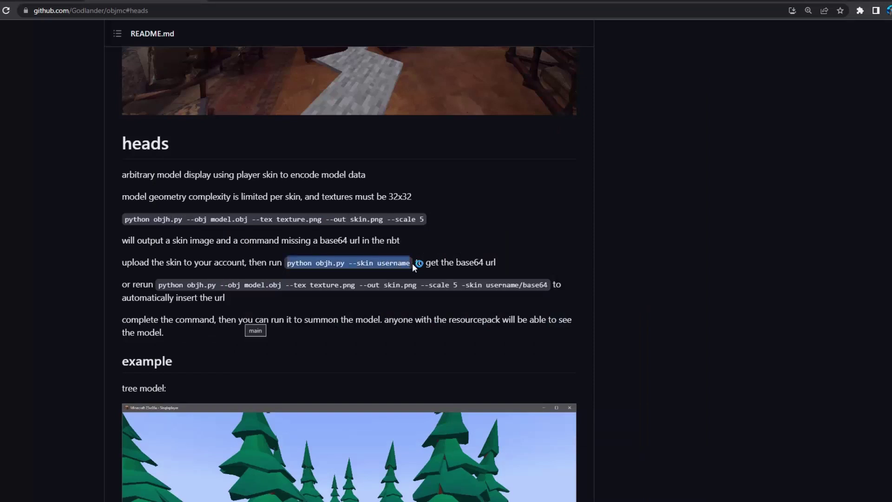
{"action": "key", "text": "ctrl+c"}
{"action": "key", "text": "alt+Tab"}
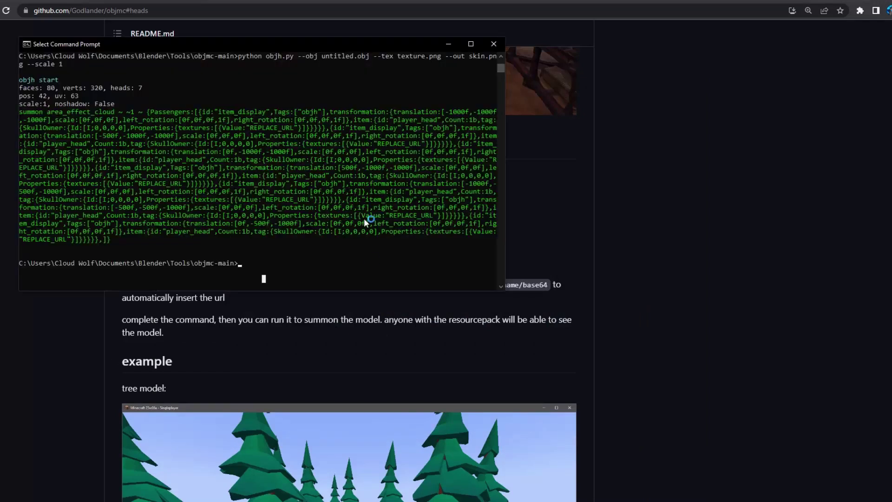
{"action": "key", "text": "ctrl+v"}
- Replace the username placeholder with the Minecraft account's username, run the skin command and return to the prompt
{"action": "key", "text": "BackSpace"}
{"action": "key", "text": "BackSpace"}
{"action": "key", "text": "BackSpace"}
{"action": "key", "text": "BackSpace"}
{"action": "key", "text": "BackSpace"}
{"action": "key", "text": "BackSpace"}
{"action": "key", "text": "BackSpace"}
{"action": "key", "text": "BackSpace"}
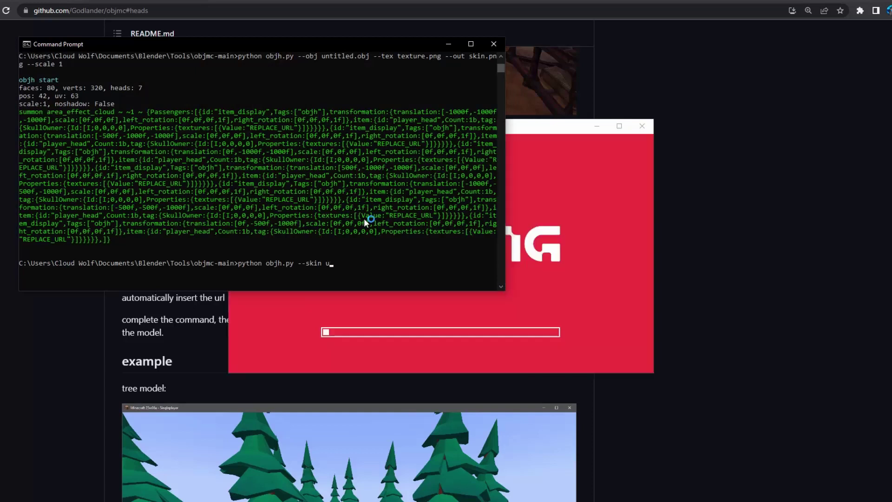
{"action": "type", "text": "Cloud"}
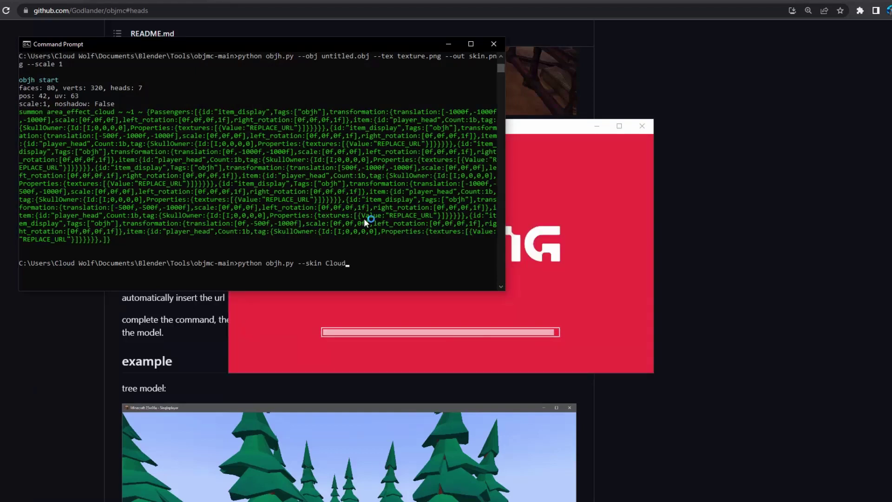
{"action": "type", "text": "_Wolf"}
{"action": "key", "text": "Return"}
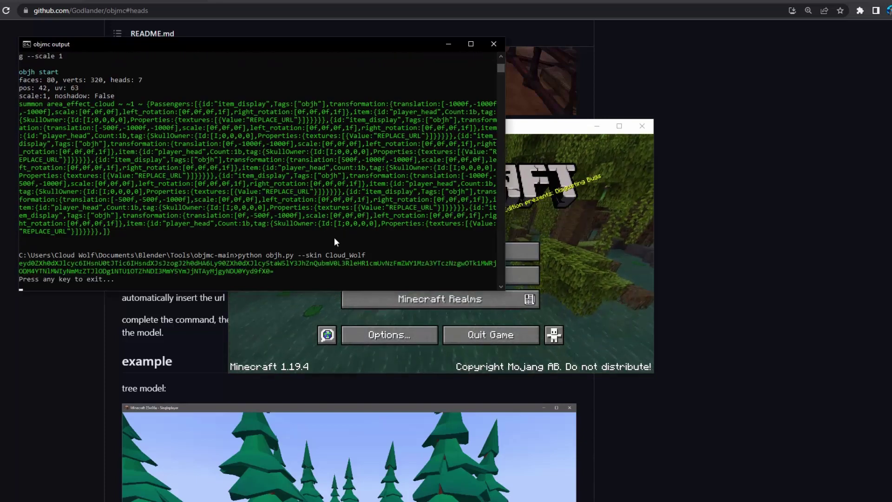
{"action": "key", "text": "Return"}
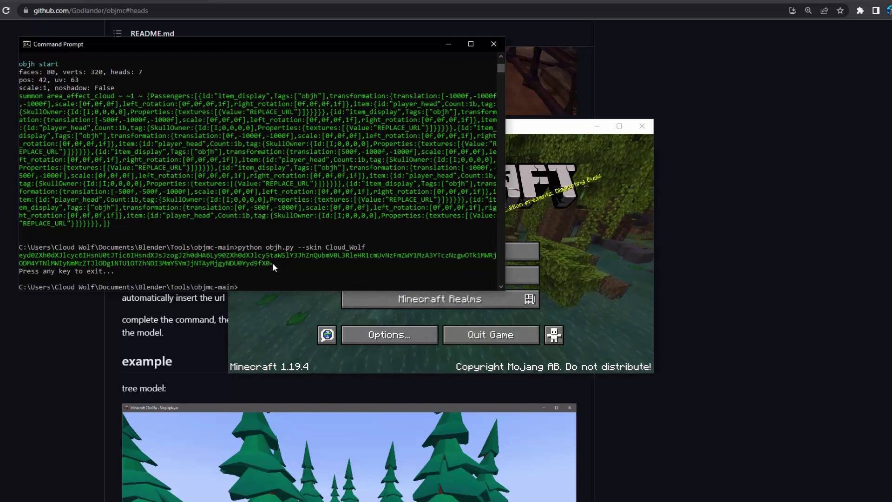
- Copy the base64 skin URL that the script output in Command Prompt
{"action": "left_click_drag", "start_coordinate": [273, 263], "coordinate": [19, 255]}
{"action": "key", "text": "ctrl+c"}
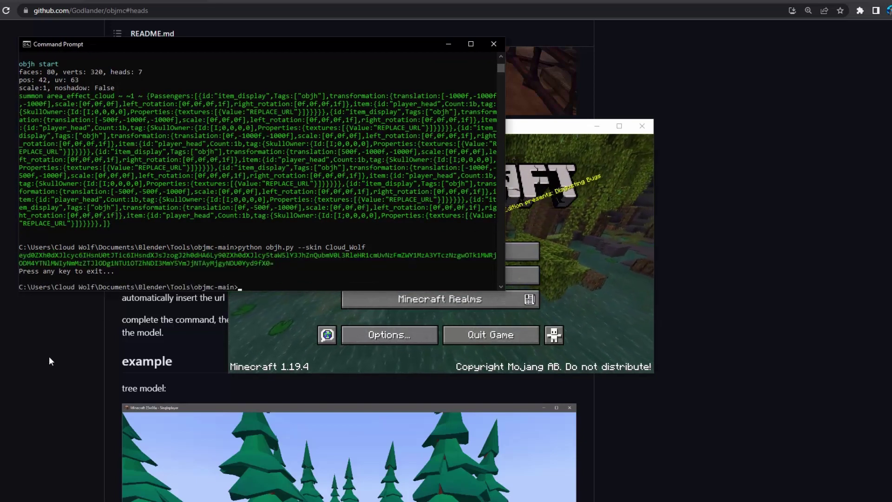
{"action": "left_click", "coordinate": [368, 336]}
{"action": "key", "text": "alt+Tab"}
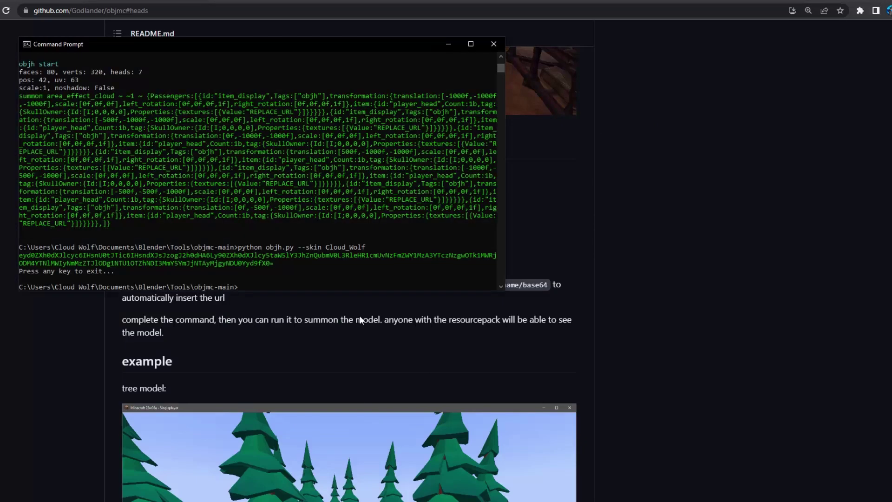
- Try to rerun the objh.py encode command for untitled.obj with "-skin" and the Minecraft account's username appended
{"action": "key", "text": "Up"}
{"action": "key", "text": "Up"}
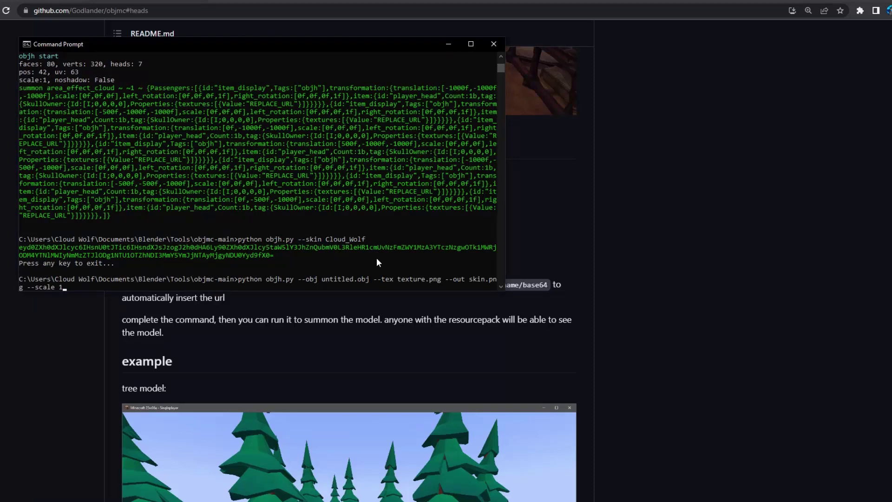
{"action": "left_click", "coordinate": [562, 284]}
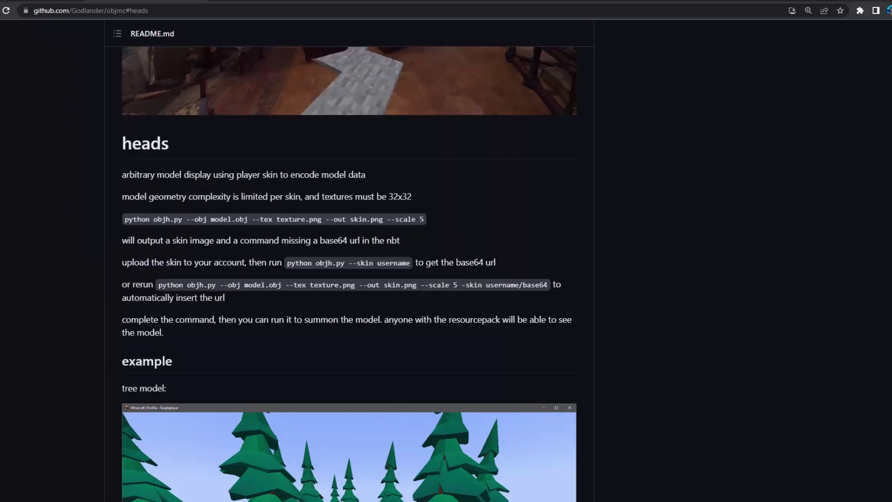
{"action": "key", "text": "alt+Tab"}
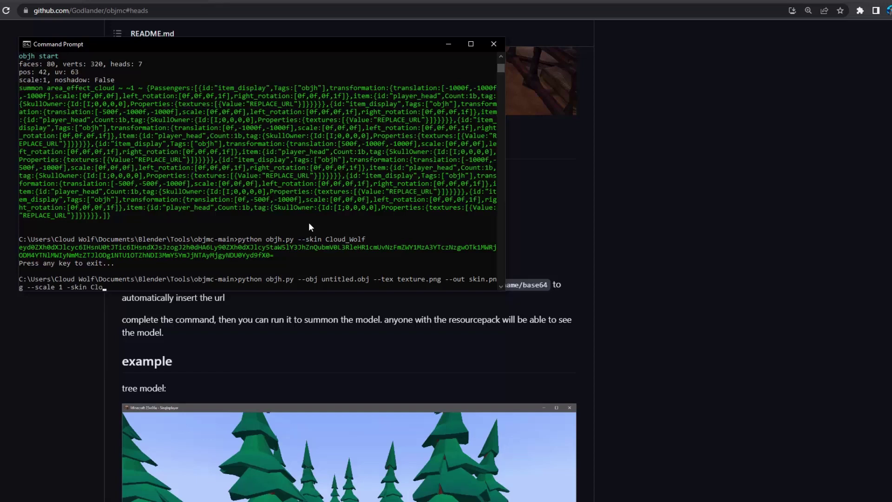
{"action": "key", "text": "Return"}
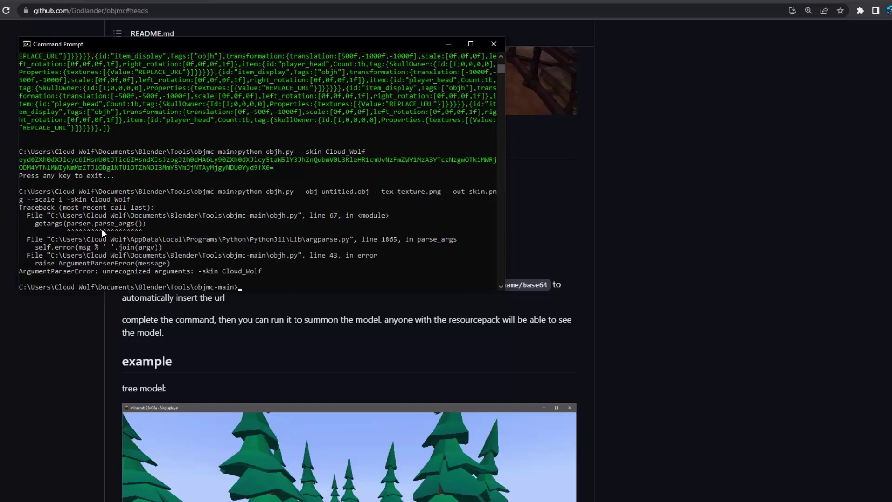
- Copy the generated summon command from Command Prompt and paste it over the old text in Sublime Text
{"action": "scroll", "coordinate": [173, 233], "scroll_direction": "up", "scroll_amount": 4}
{"action": "left_click_drag", "start_coordinate": [112, 222], "coordinate": [20, 96]}
{"action": "key", "text": "ctrl+c"}
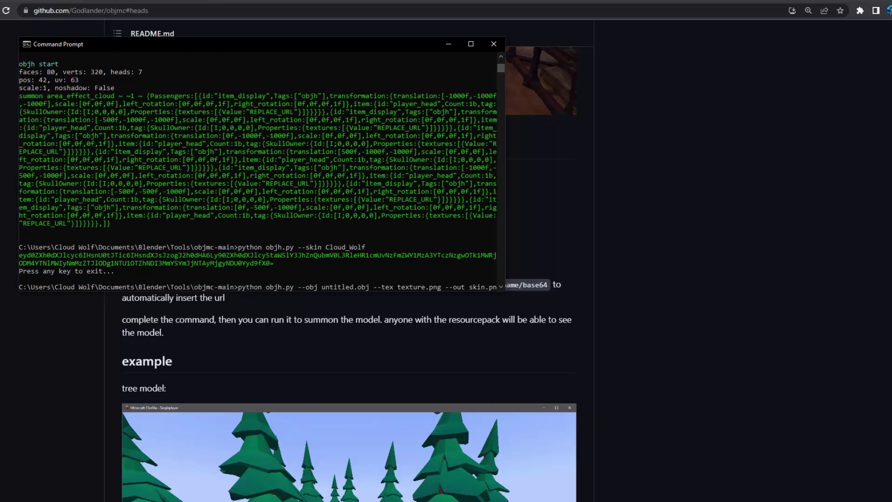
{"action": "key", "text": "alt+Tab"}
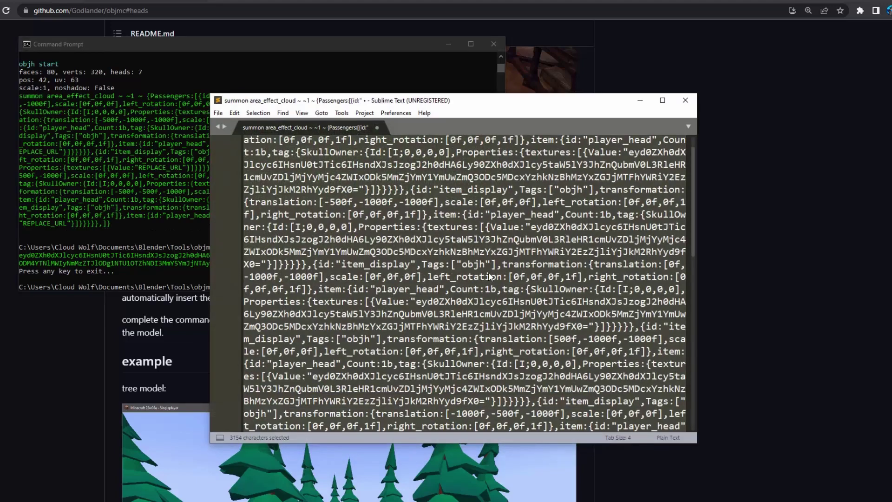
{"action": "key", "text": "ctrl+v"}
- Replace every REPLACE_URL in the Sublime Text command with the base64 skin URL from Command Prompt, and copy the completed command
{"action": "left_click", "coordinate": [160, 199]}
{"action": "left_click_drag", "start_coordinate": [144, 216], "coordinate": [17, 94]}
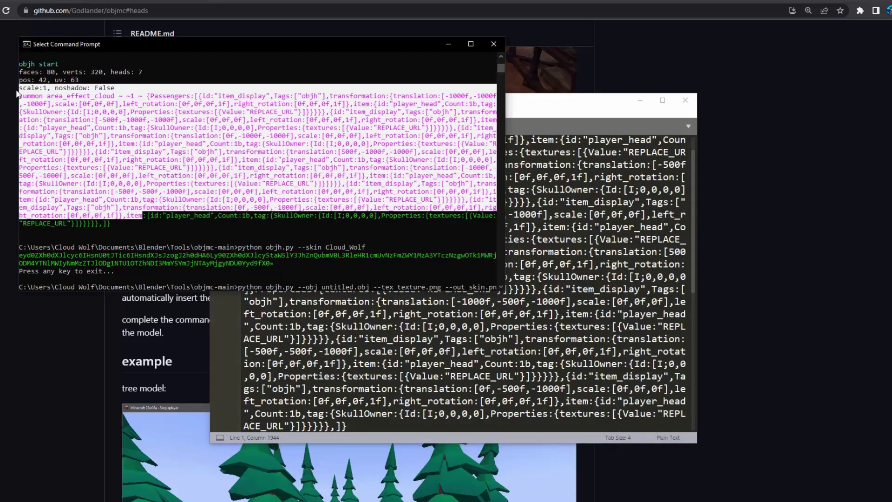
{"action": "left_click_drag", "start_coordinate": [276, 263], "coordinate": [10, 253]}
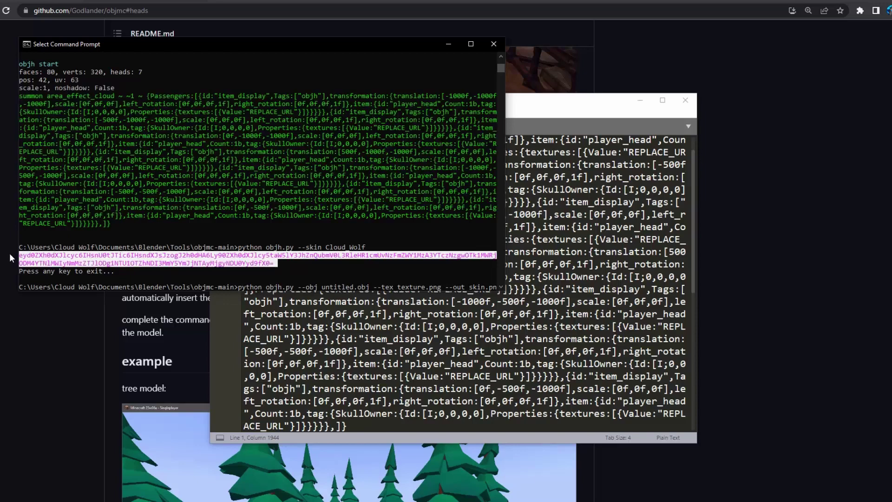
{"action": "key", "text": "ctrl+c"}
{"action": "left_click", "coordinate": [381, 363]}
{"action": "key", "text": "ctrl+h"}
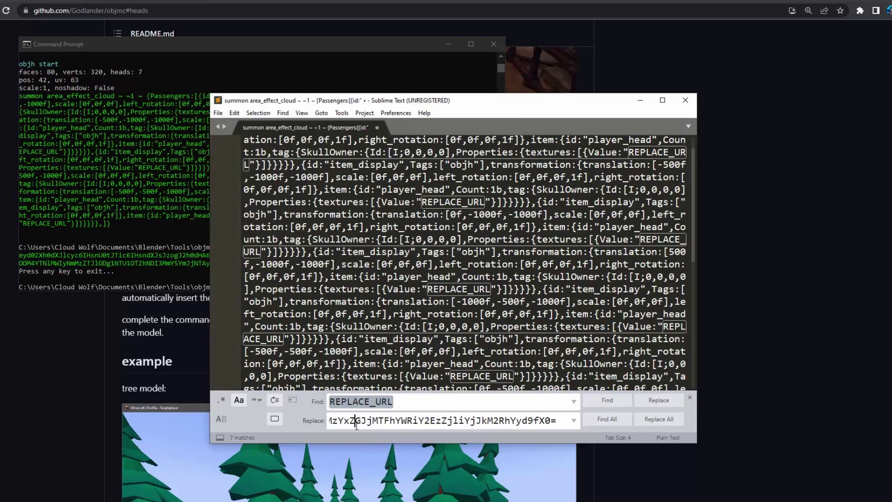
{"action": "key", "text": "ctrl+a"}
{"action": "key", "text": "ctrl+v"}
{"action": "left_click", "coordinate": [645, 421]}
{"action": "key", "text": "ctrl+a"}
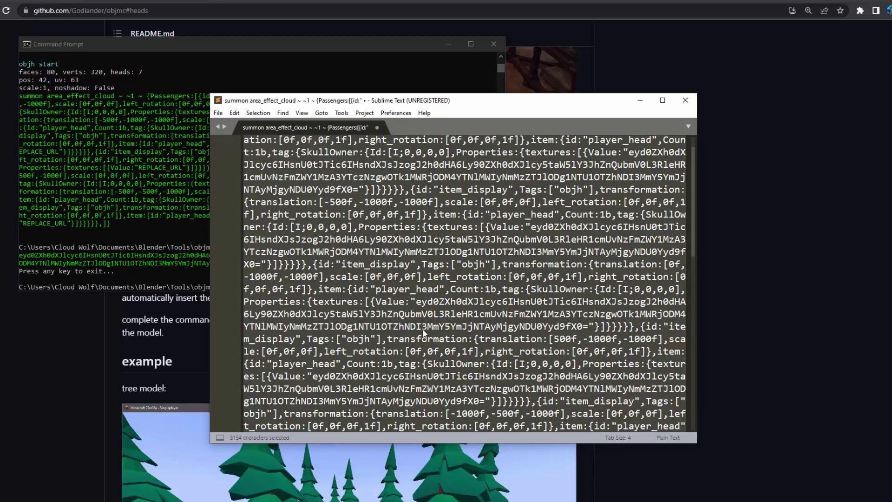
{"action": "key", "text": "ctrl+c"}
- Switch to Minecraft, load the Command Stuff 19 world despite the experimental settings warning, and resume play
{"action": "key", "text": "alt+Tab"}
{"action": "left_click", "coordinate": [442, 251]}
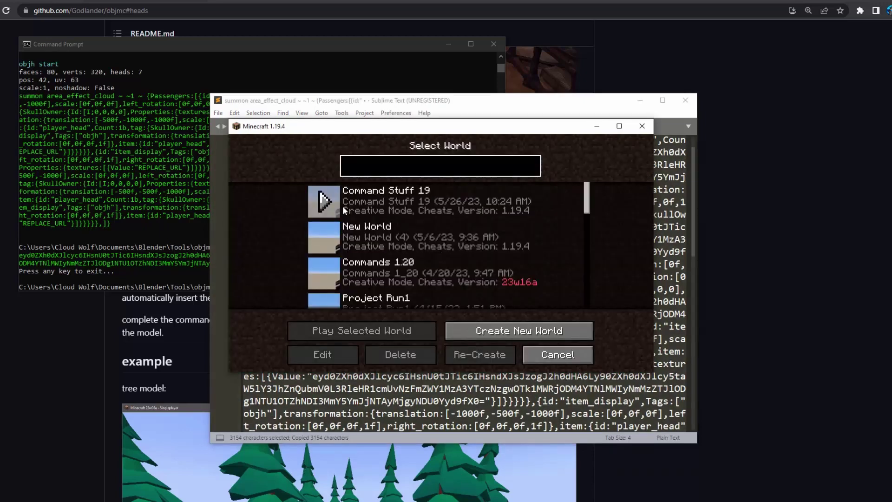
{"action": "left_click", "coordinate": [330, 206]}
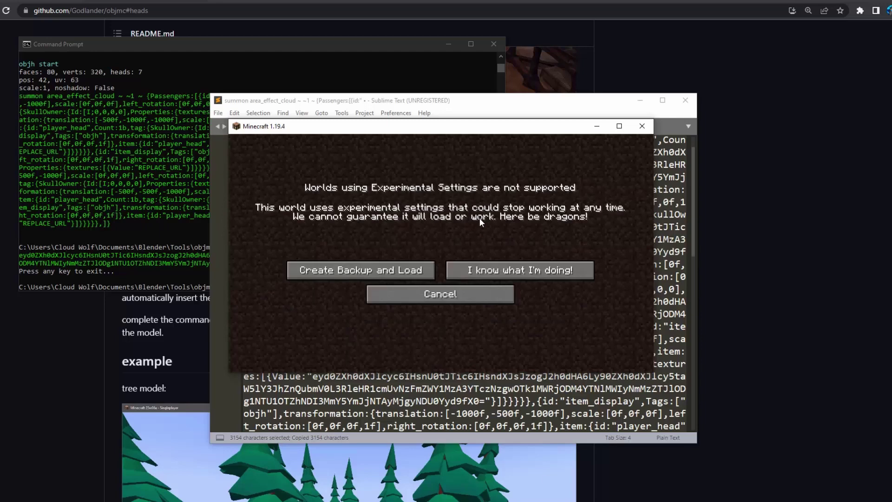
{"action": "left_click", "coordinate": [486, 269]}
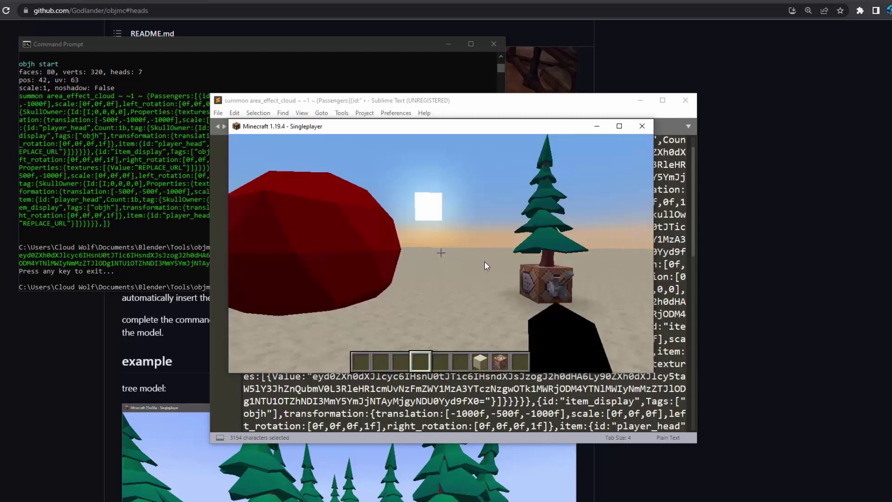
{"action": "left_click", "coordinate": [484, 261]}
- Replace the console command of the command block inside the red sphere with the copied summon command and save it
{"action": "key", "text": "w"}
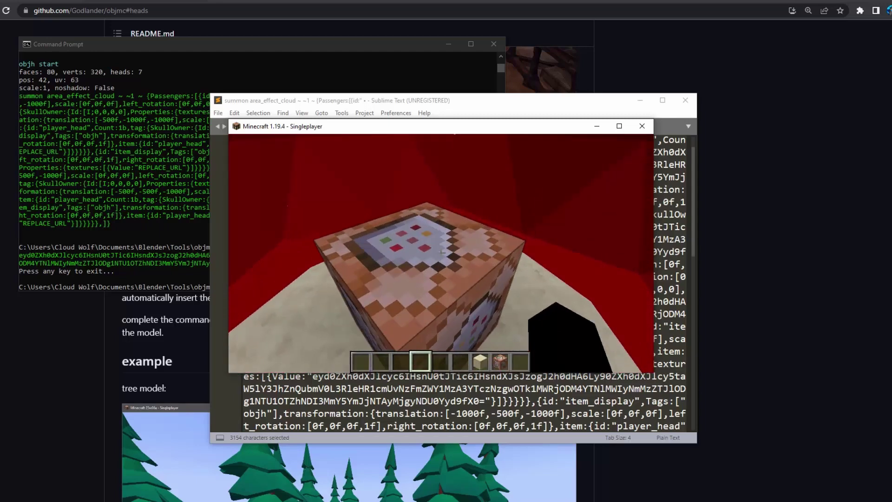
{"action": "right_click", "coordinate": [441, 253]}
{"action": "key", "text": "ctrl+a"}
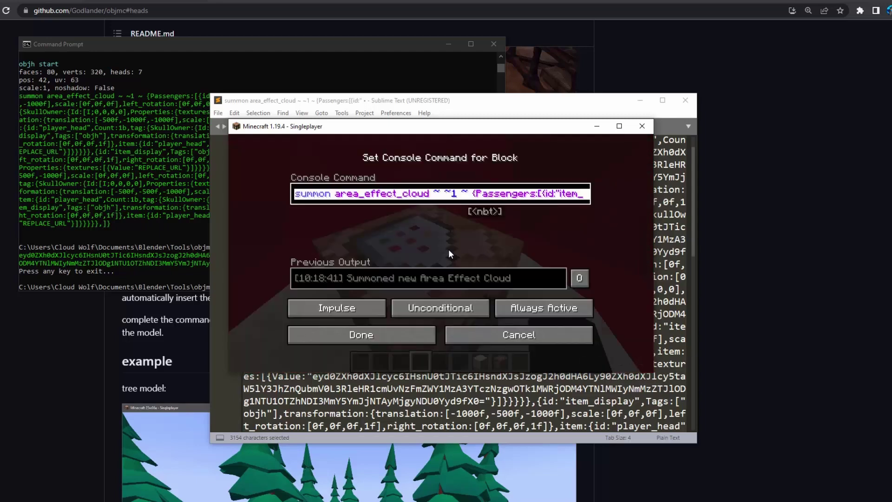
{"action": "key", "text": "ctrl+v"}
{"action": "left_click", "coordinate": [348, 336]}
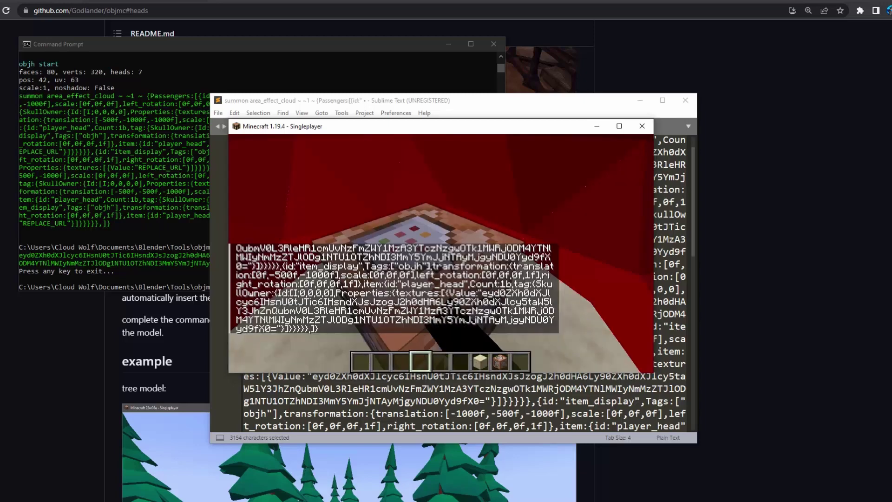
- Remove all non-player entities by running /kill @e[type=!player]
{"action": "type", "text": "t/kill "}
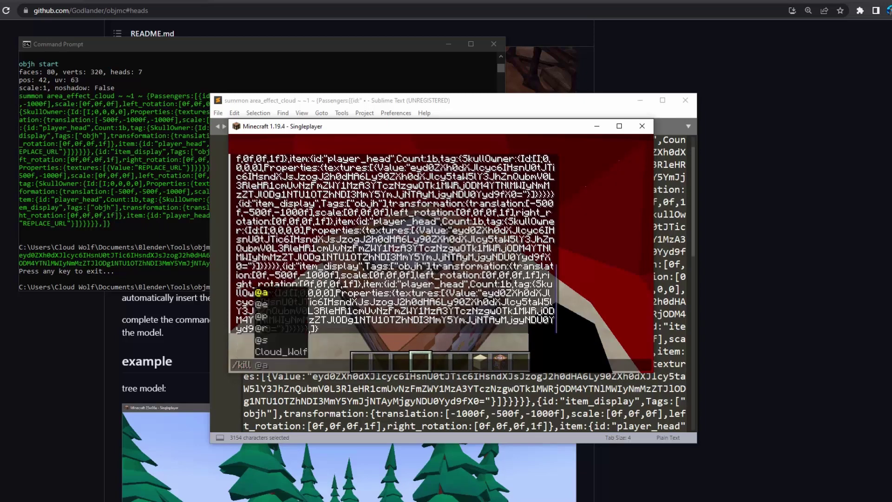
{"action": "type", "text": "@e[type=!player]"}
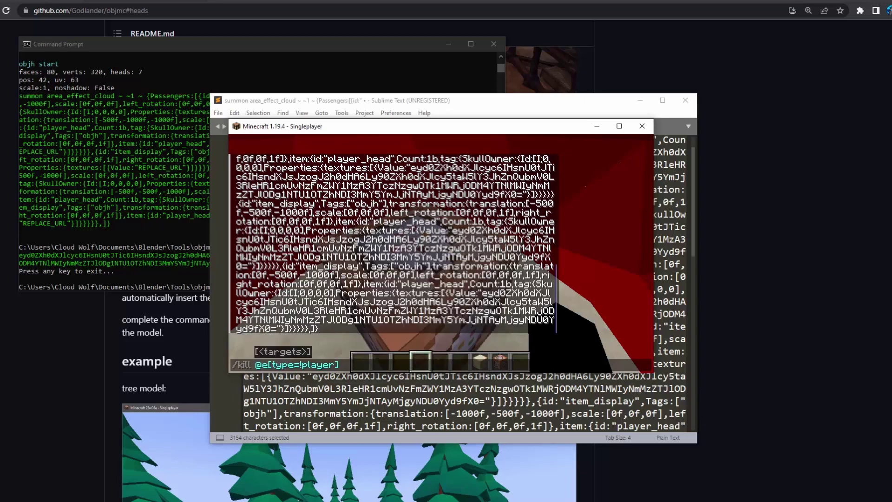
{"action": "key", "text": "Return"}
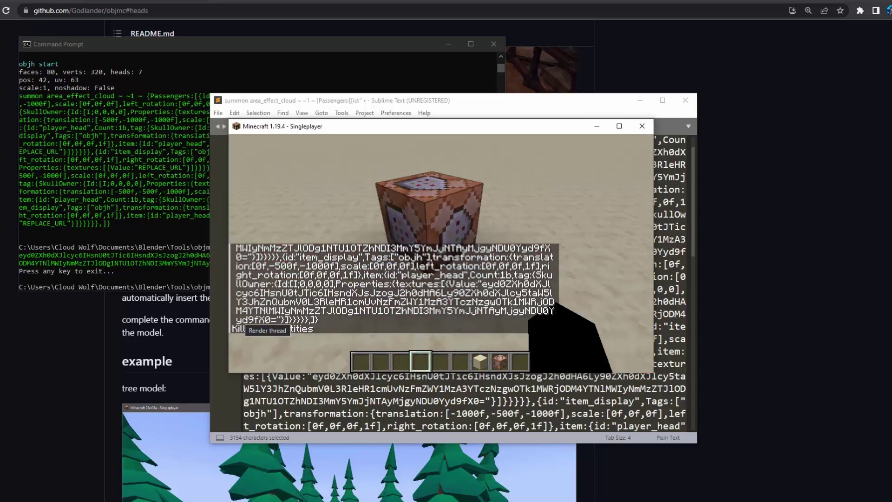
- Retrigger the command block by saving it as Needs Redstone and setting it back to Always Active to summon the model
{"action": "right_click", "coordinate": [441, 253]}
{"action": "left_click", "coordinate": [553, 309]}
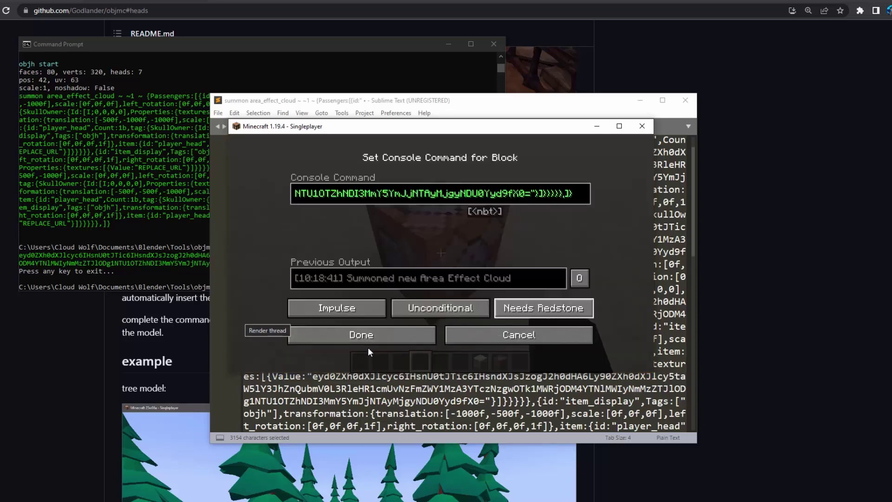
{"action": "left_click", "coordinate": [368, 339]}
{"action": "right_click", "coordinate": [441, 253]}
{"action": "left_click", "coordinate": [540, 306]}
{"action": "left_click", "coordinate": [395, 335]}
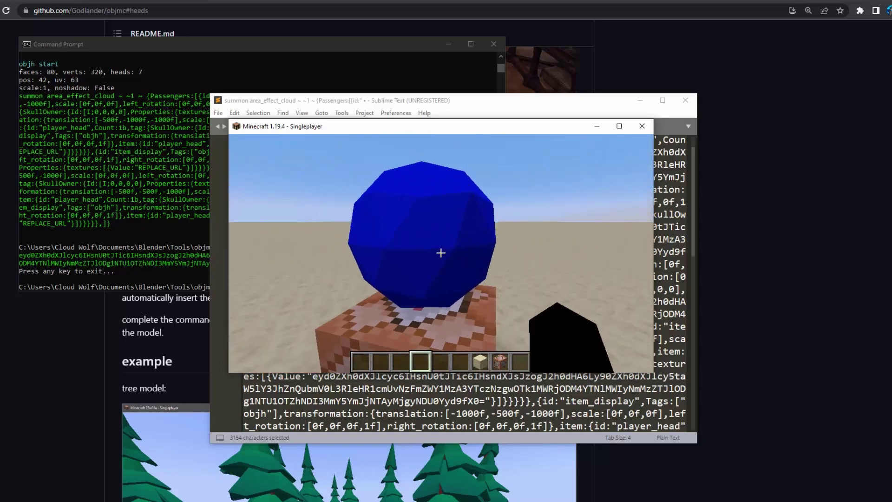
- Examine the summoned blue icosphere above its command block from several sides and distances, along with the nearby command blocks
{"action": "key", "text": "w"}
{"action": "key", "text": "a"}
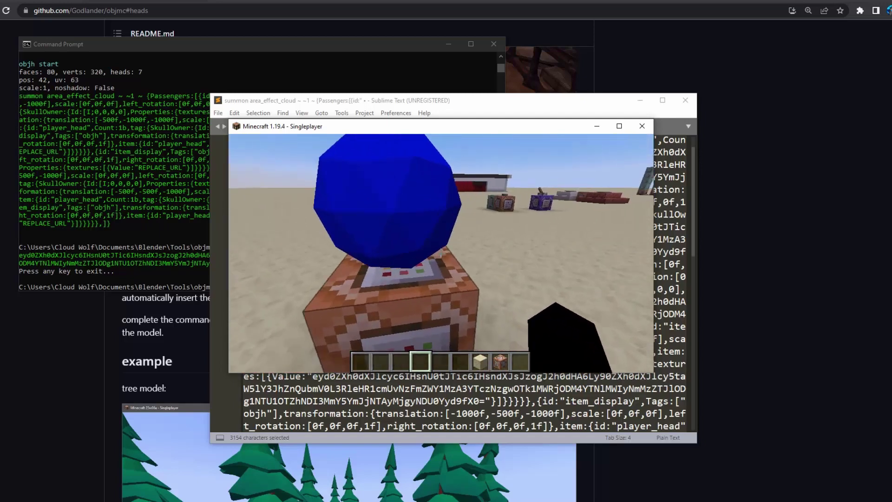
{"action": "key", "text": "w"}
{"action": "key", "text": "w"}
{"action": "key", "text": "d"}
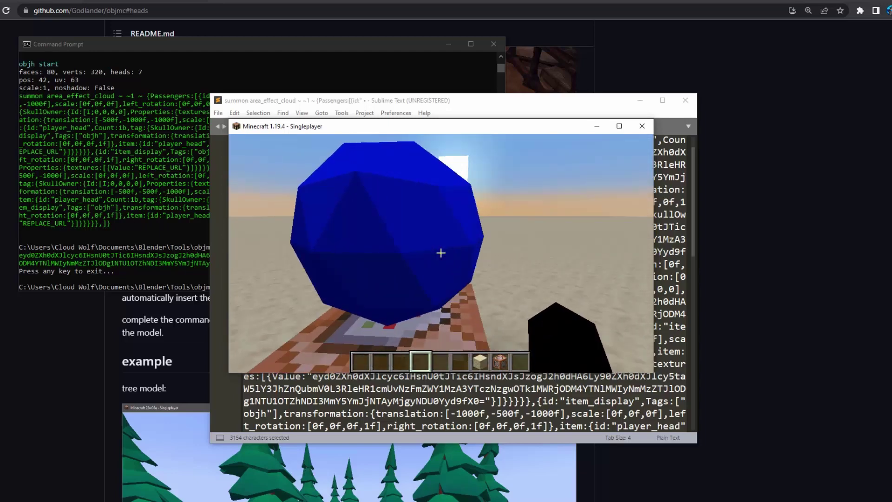
{"action": "key", "text": "a"}
{"action": "key", "text": "w"}
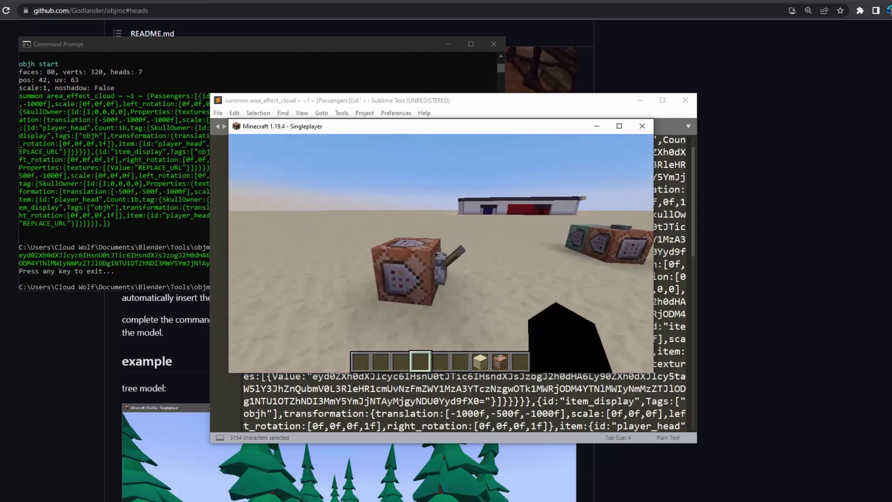
{"action": "key", "text": "w"}
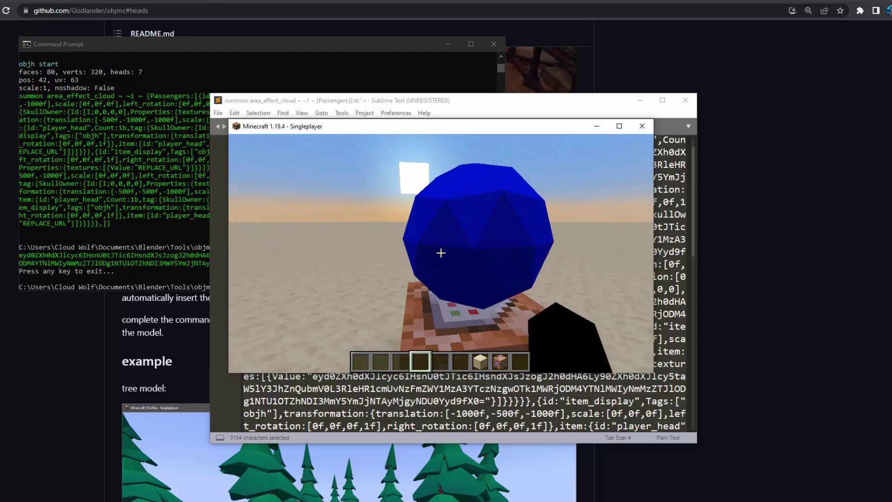
{"action": "key", "text": "w"}
{"action": "key", "text": "s"}
{"action": "key", "text": "a"}
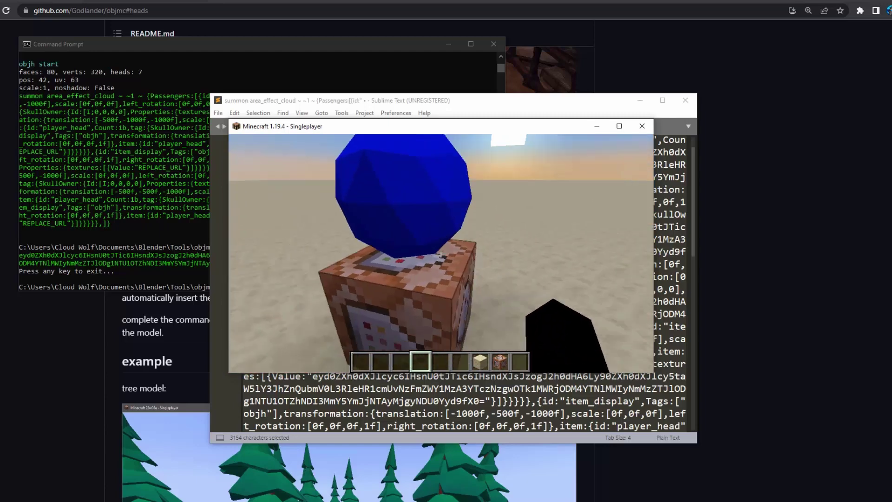
{"action": "key", "text": "w"}
{"action": "key", "text": "a"}
{"action": "key", "text": "s"}
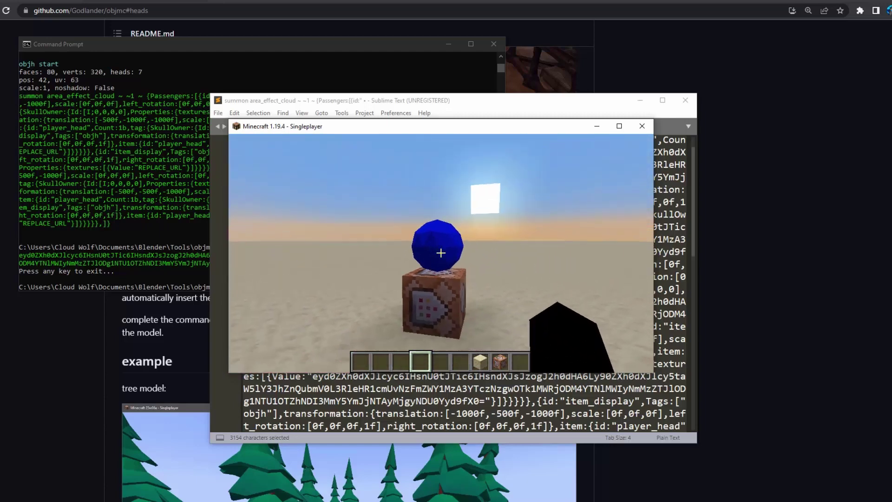
{"action": "key", "text": "w"}
{"action": "key", "text": "s"}
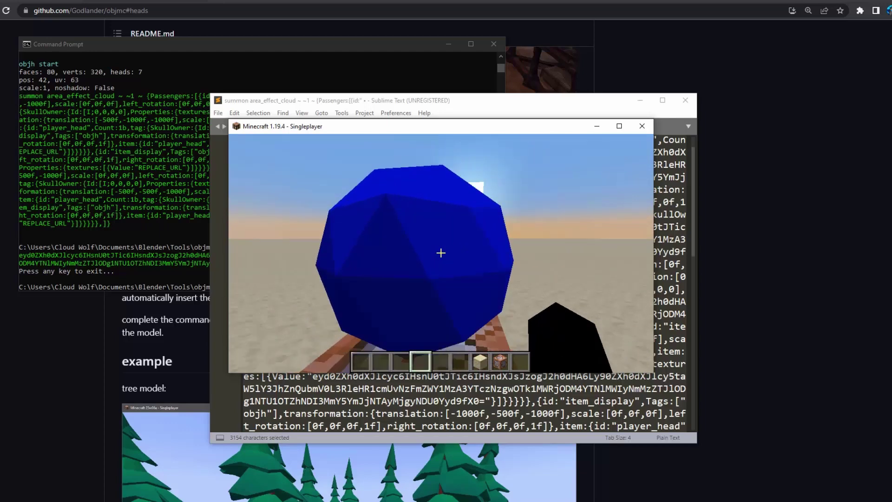
{"action": "key", "text": "s"}
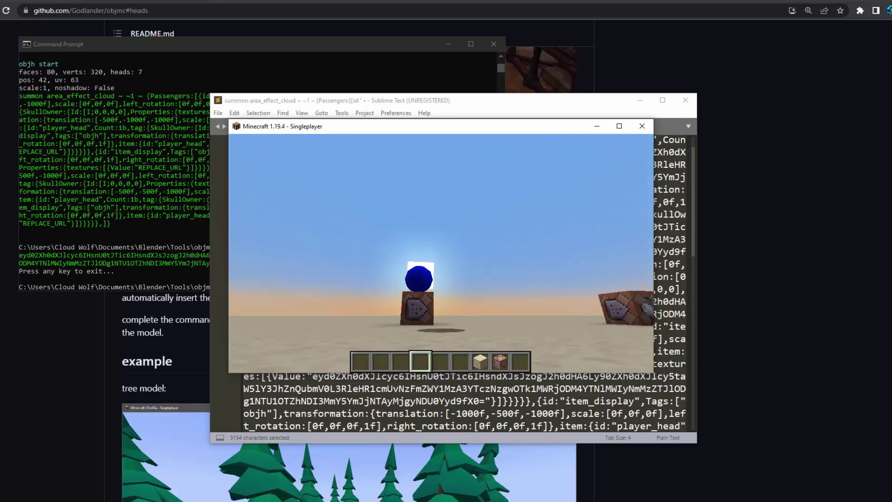
{"action": "key", "text": "w"}
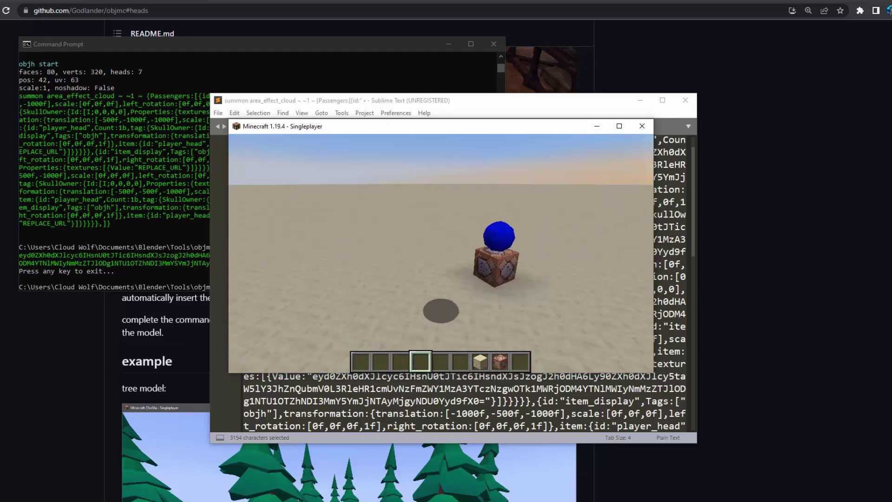
{"action": "key", "text": "w"}
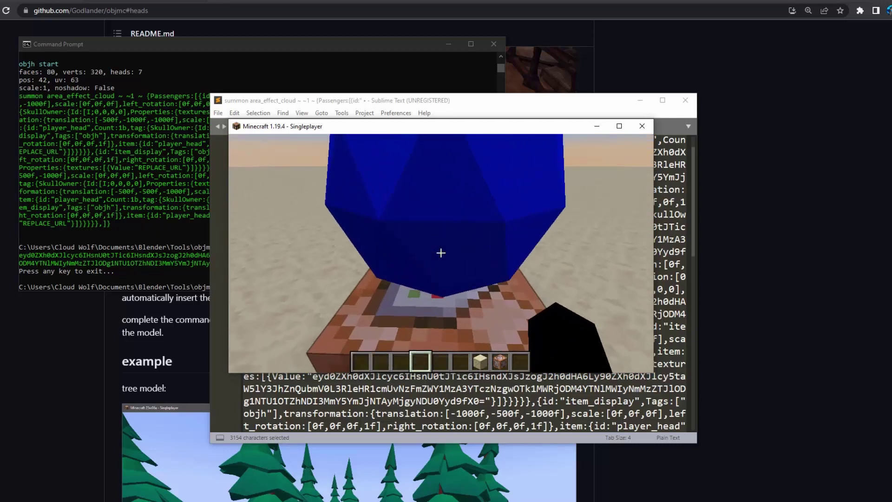
{"action": "key", "text": "s"}
{"action": "key", "text": "w"}
{"action": "key", "text": "w"}
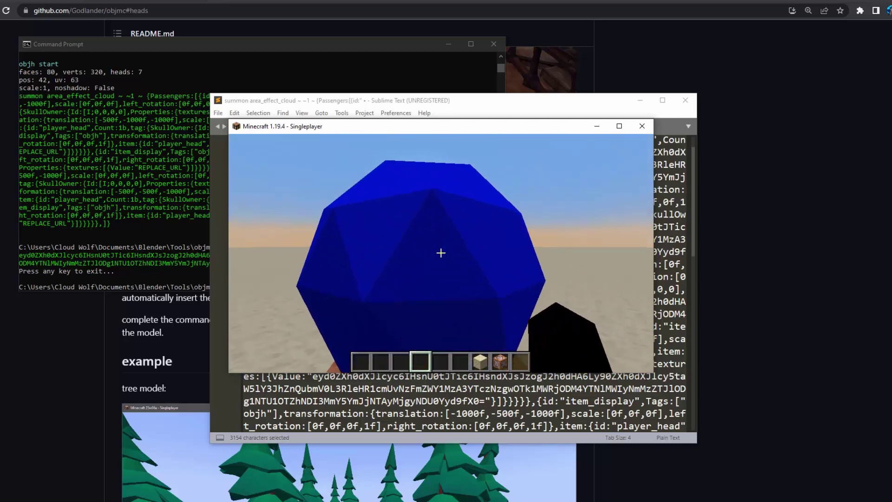
{"action": "key", "text": "s"}
{"action": "key", "text": "t"}
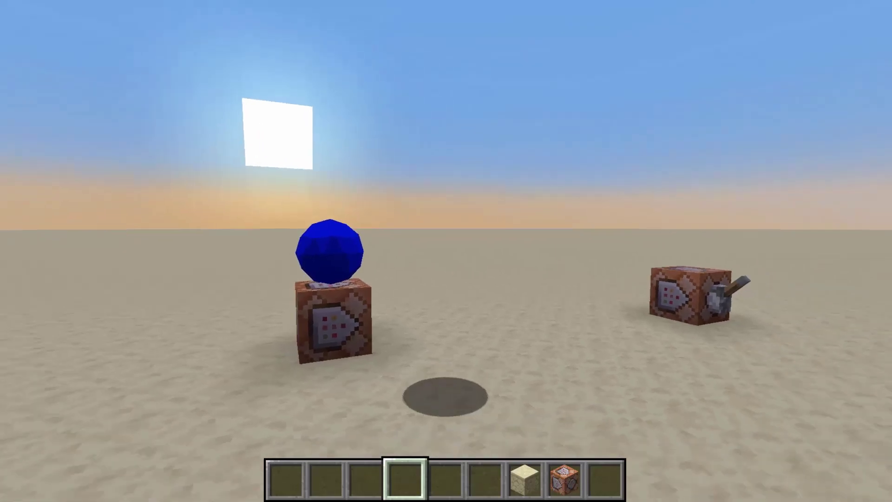
{"action": "key", "text": "s"}
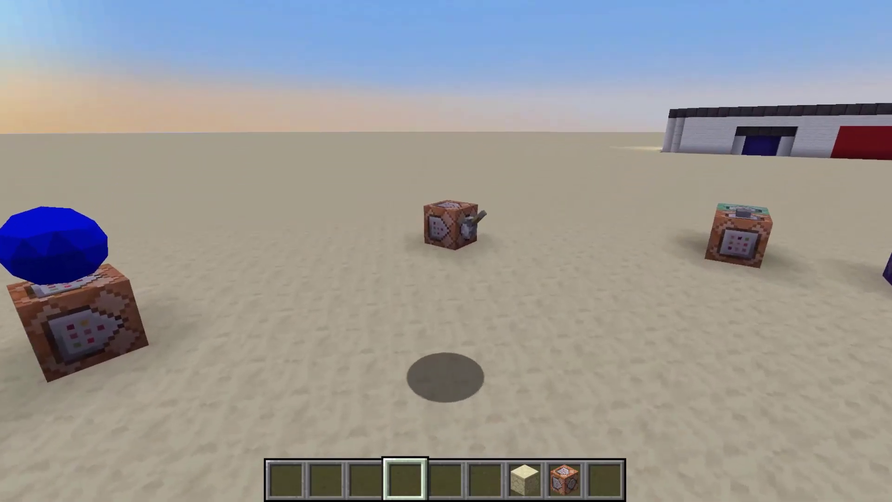
{"action": "key", "text": "w"}
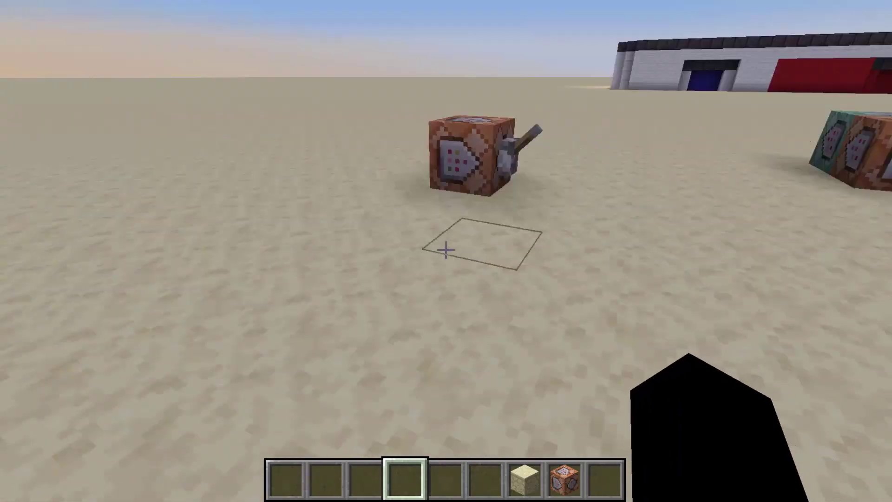
- Circle the blue icosphere and the neighbouring command blocks, inspecting the sphere's faces from above, at eye level and from different sides
{"action": "key", "text": "w"}
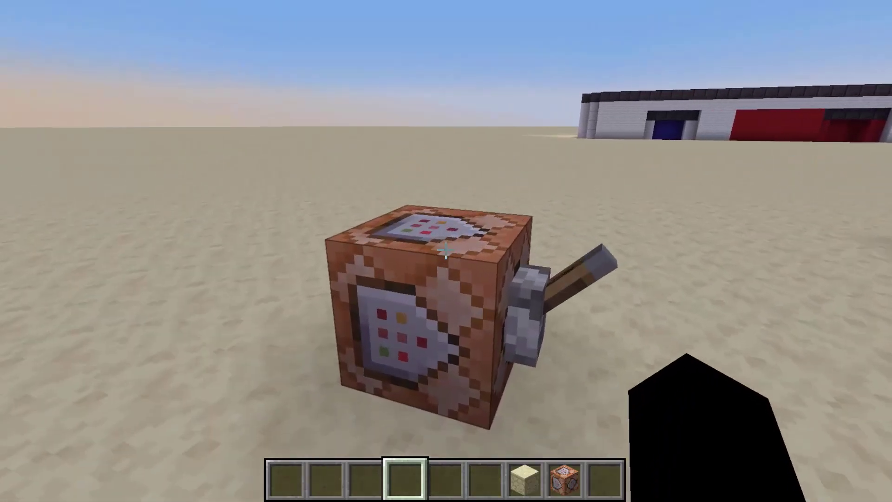
{"action": "key", "text": "w"}
{"action": "key", "text": "space"}
{"action": "key", "text": "w"}
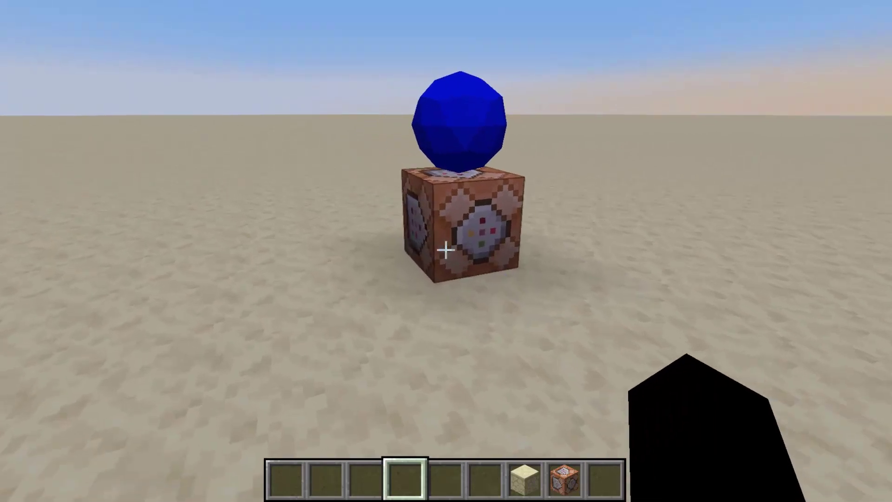
{"action": "key", "text": "w"}
{"action": "key", "text": "space"}
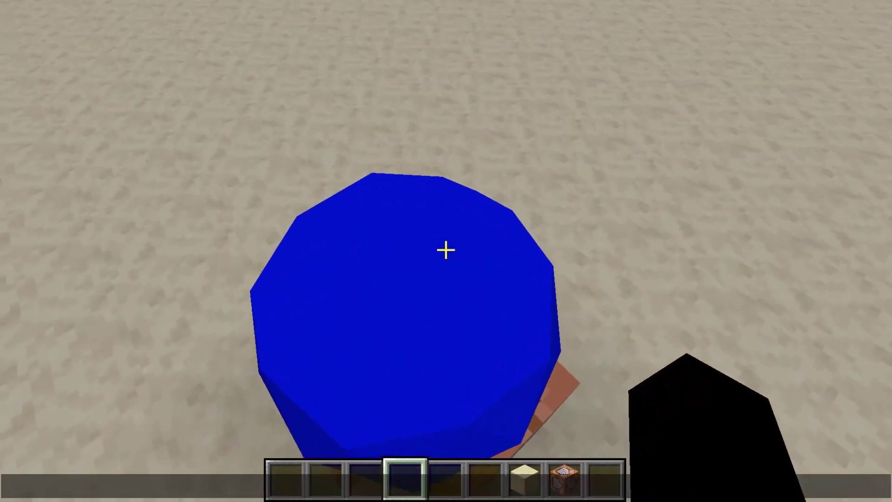
{"action": "key", "text": "s"}
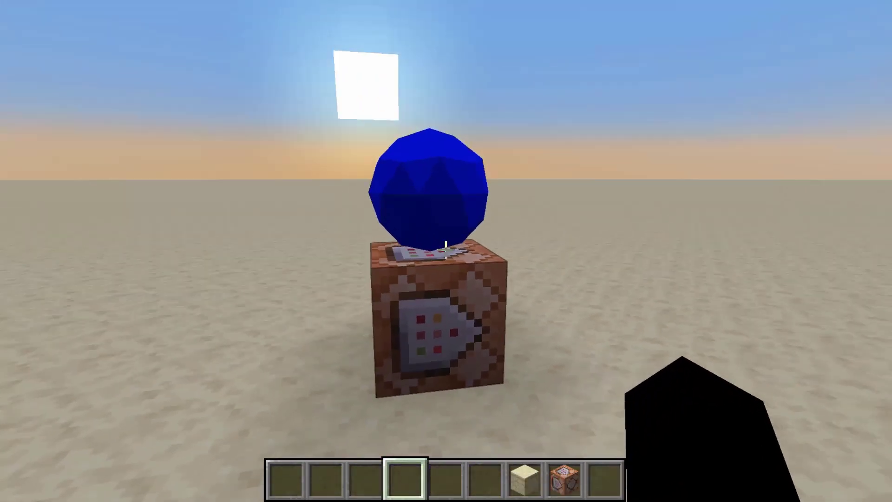
{"action": "key", "text": "w"}
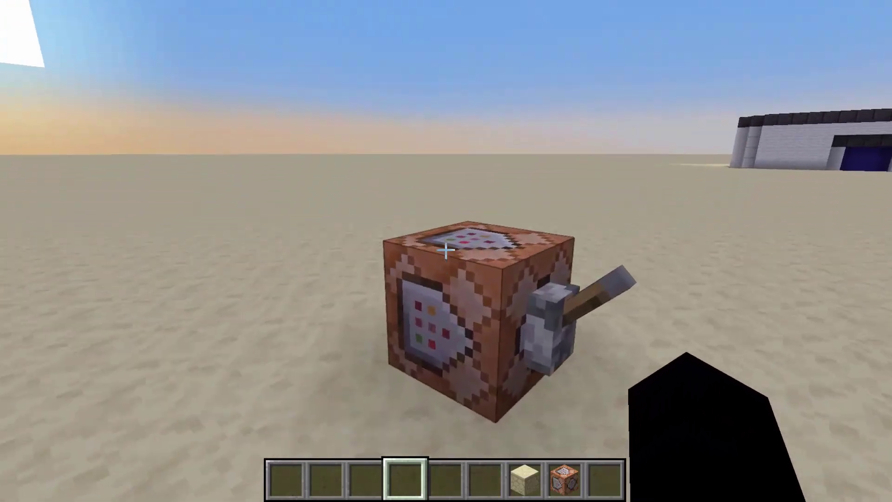
{"action": "key", "text": "space"}
{"action": "key", "text": "w"}
{"action": "key", "text": "shift"}
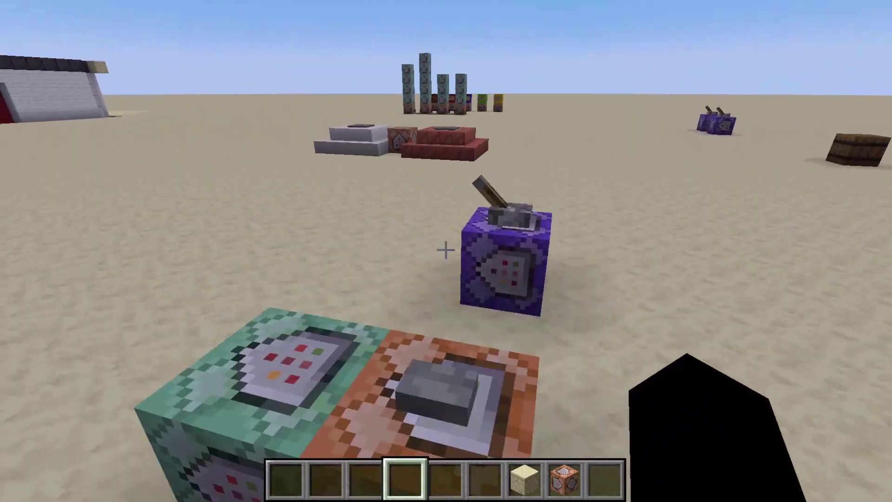
{"action": "key", "text": "w"}
{"action": "key", "text": "shift"}
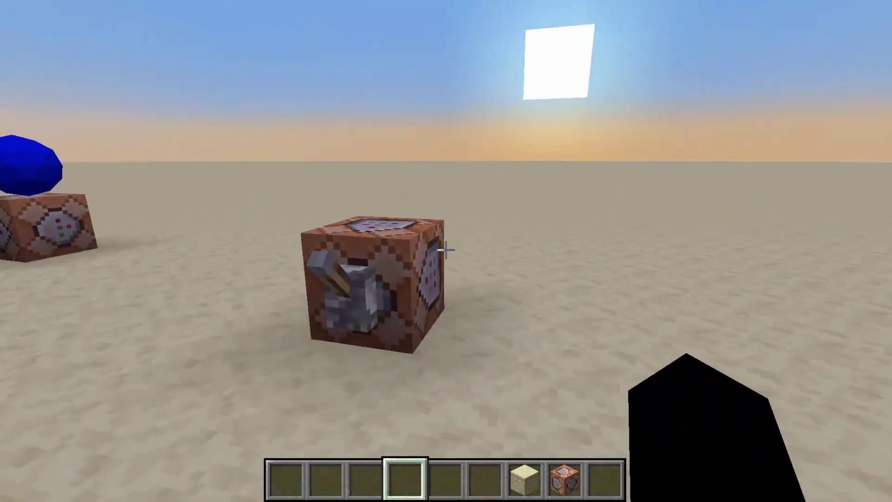
{"action": "key", "text": "w"}
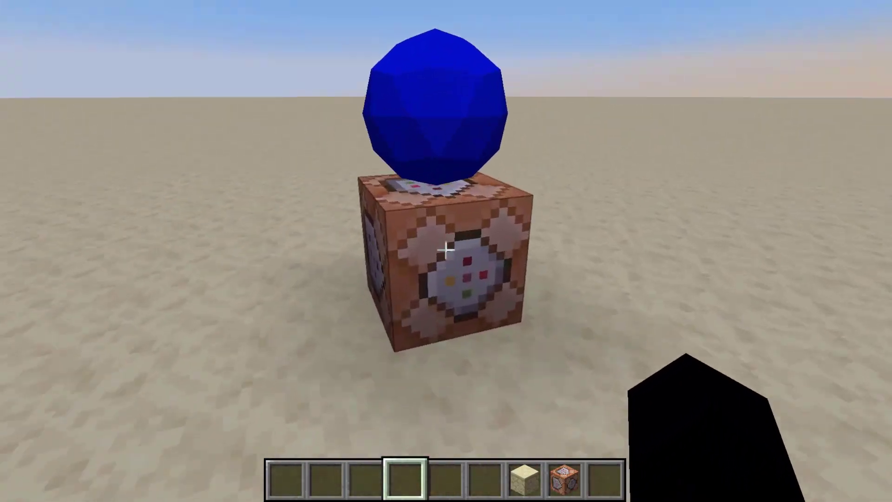
{"action": "key", "text": "w"}
{"action": "key", "text": "space"}
{"action": "key", "text": "shift"}
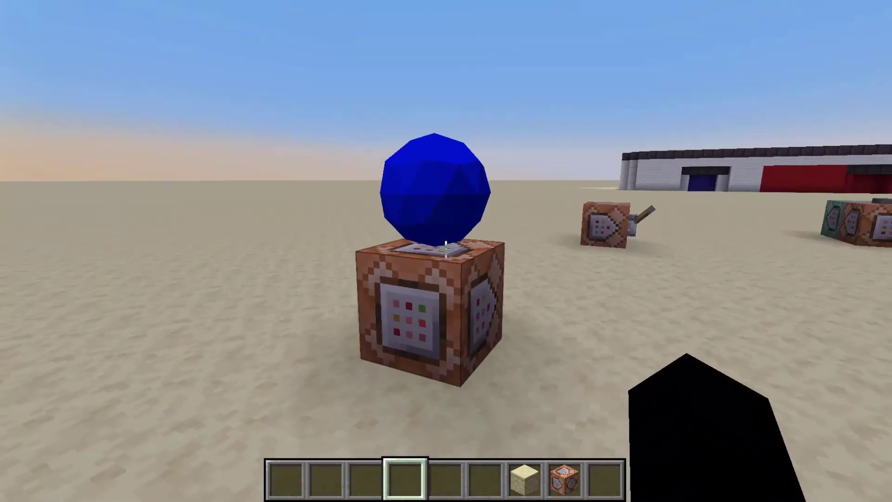
{"action": "key", "text": "w"}
{"action": "key", "text": "space"}
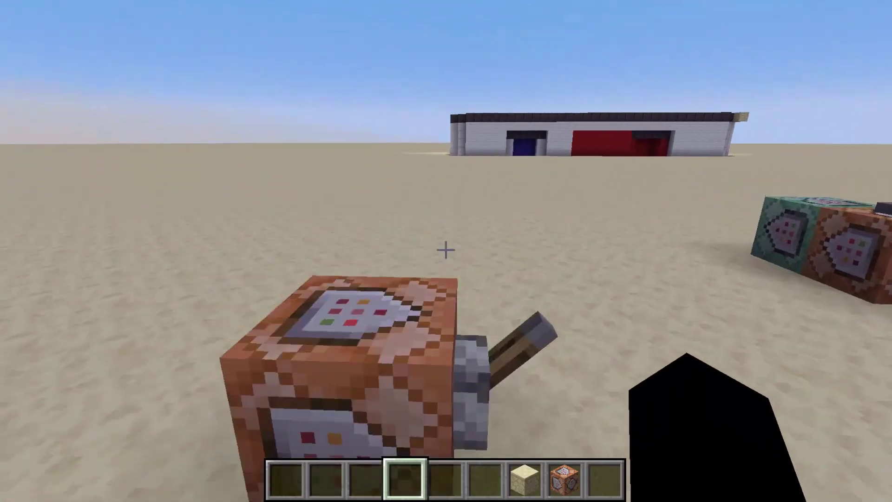
{"action": "key", "text": "w"}
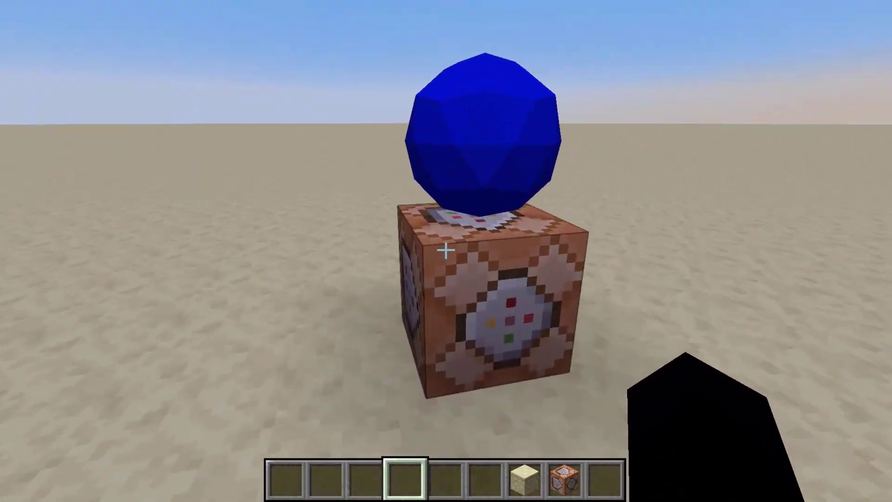
{"action": "key", "text": "space"}
{"action": "key", "text": "w"}
{"action": "key", "text": "shift"}
{"action": "key", "text": "w"}
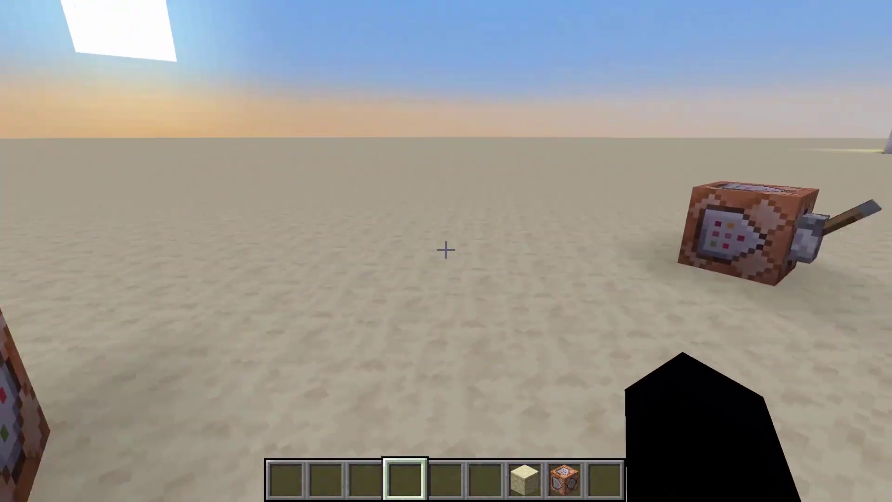
{"action": "key", "text": "w"}
{"action": "key", "text": "space"}
{"action": "key", "text": "space"}
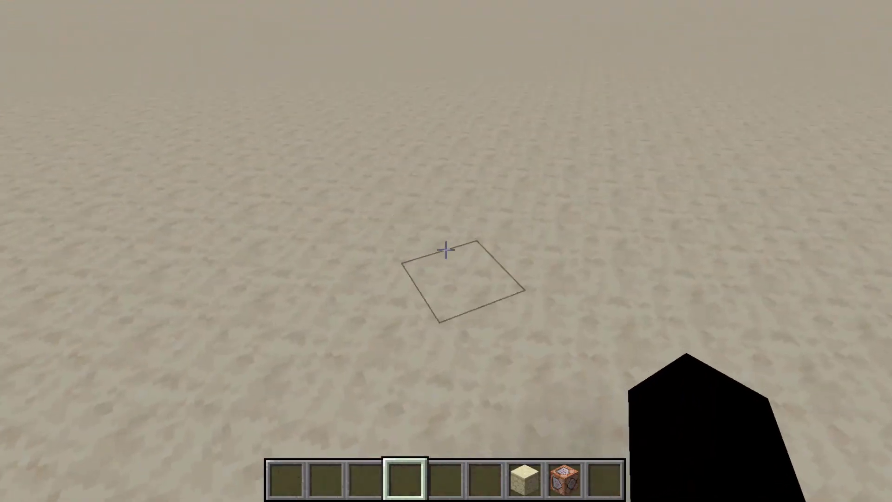
{"action": "key", "text": "w"}
{"action": "key", "text": "t"}
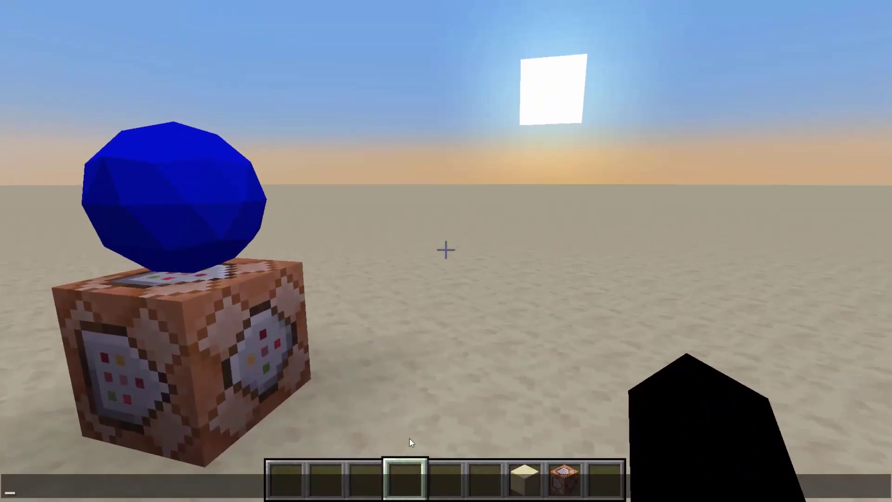
{"action": "key", "text": "alt+Tab"}
{"action": "left_click", "coordinate": [581, 140]}
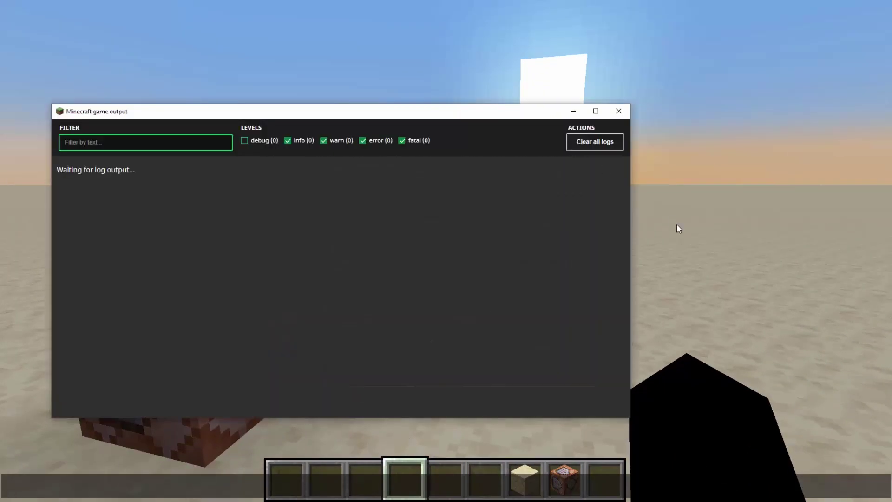
{"action": "left_click", "coordinate": [686, 230]}
- Inspect the top of the blue icosphere close up, and view it against the sun from farther back
{"action": "key", "text": "w"}
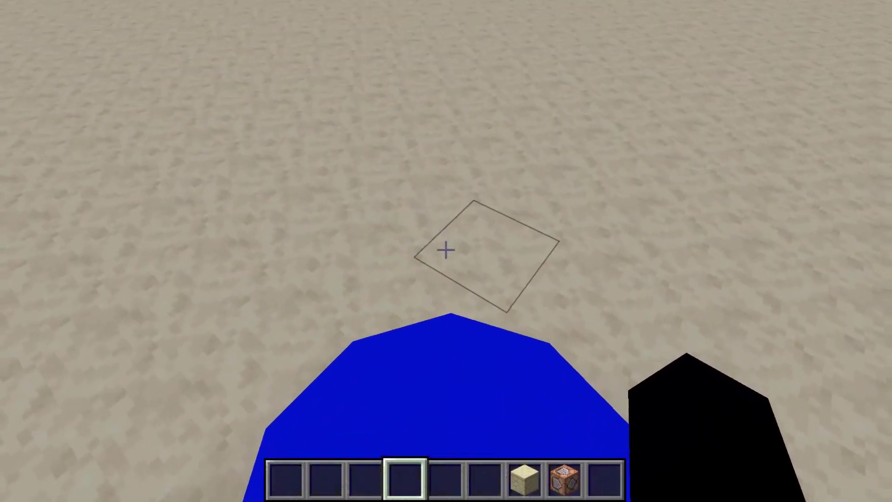
{"action": "key", "text": "w"}
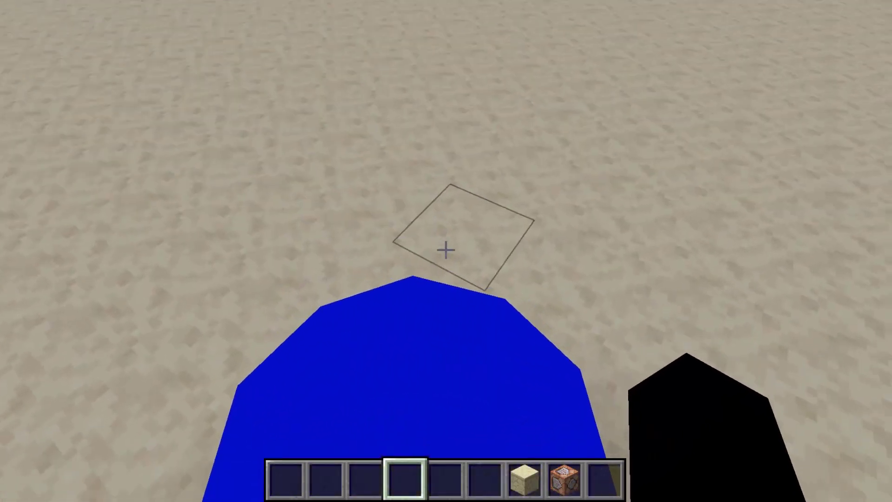
{"action": "key", "text": "s"}
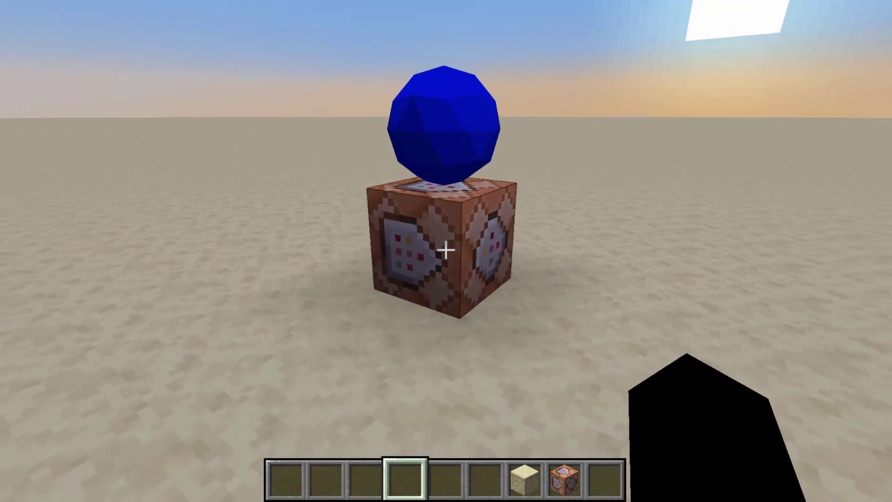
{"action": "key", "text": "w"}
{"action": "key", "text": "space"}
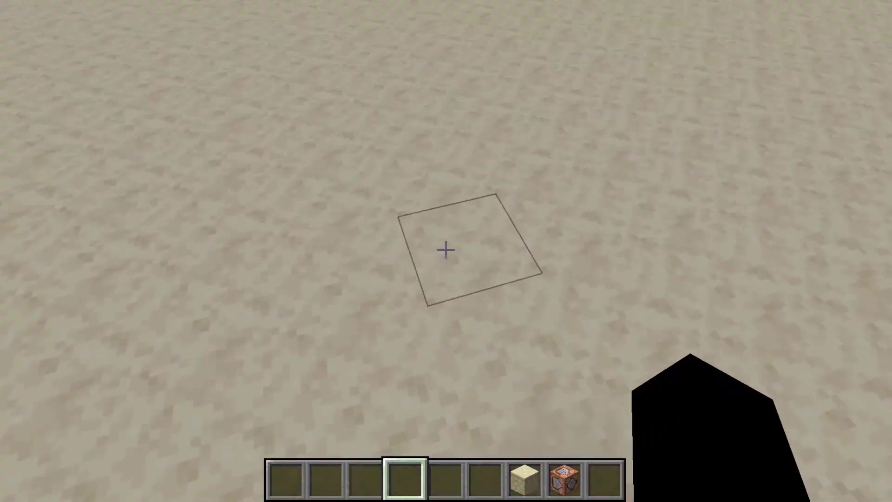
{"action": "key", "text": "a"}
{"action": "key", "text": "s"}
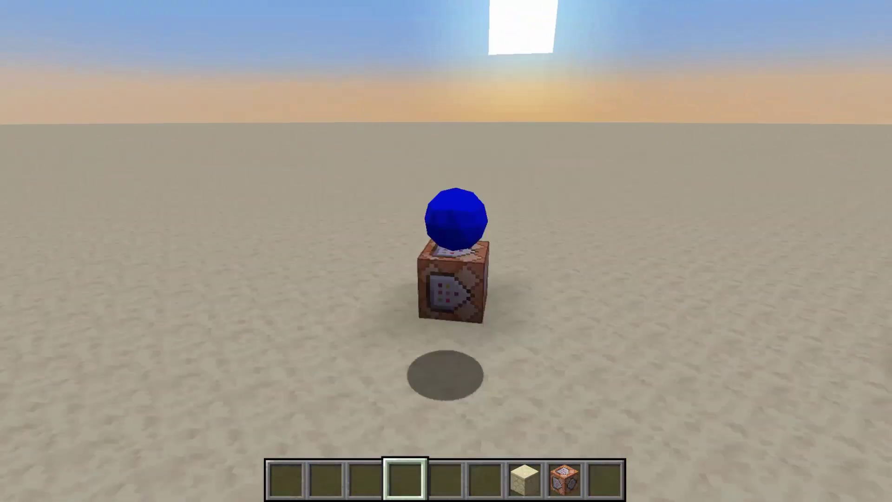
{"action": "key", "text": "w"}
{"action": "key", "text": "Escape"}
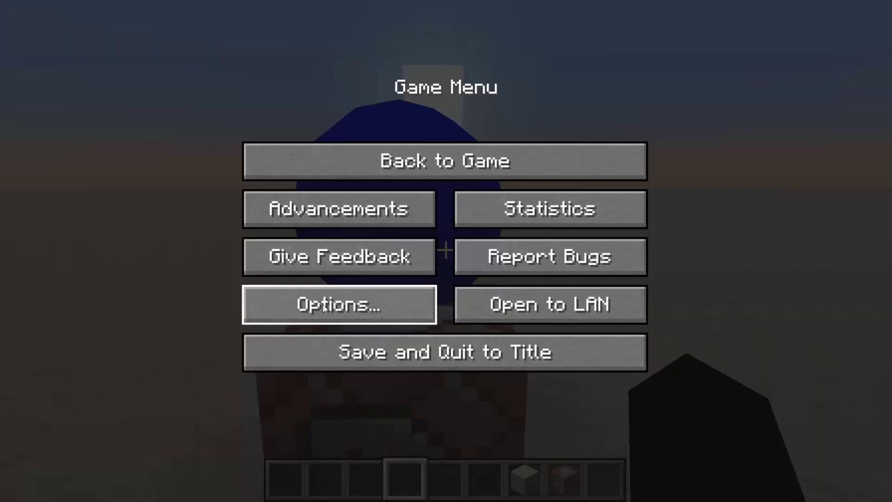
{"action": "left_click", "coordinate": [322, 304]}
{"action": "left_click", "coordinate": [294, 334]}
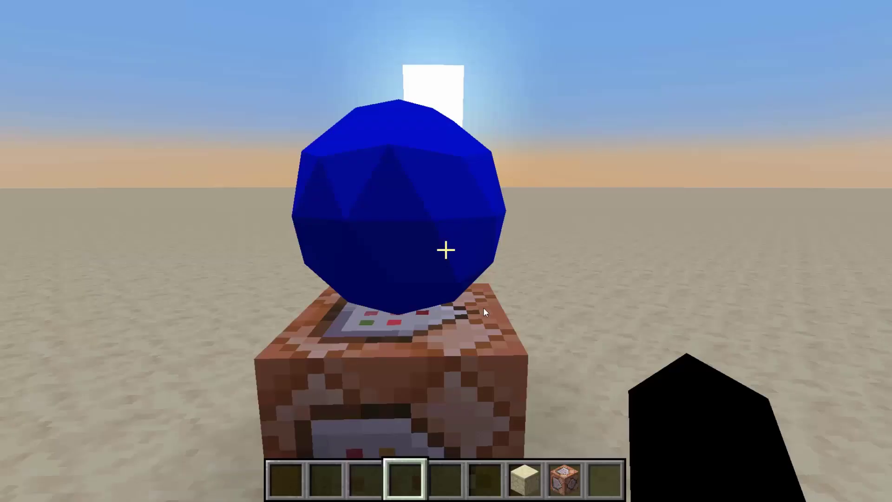
- Examine the blue icosphere once more from above and close by, and switch the camera to third-person view
{"action": "key", "text": "w"}
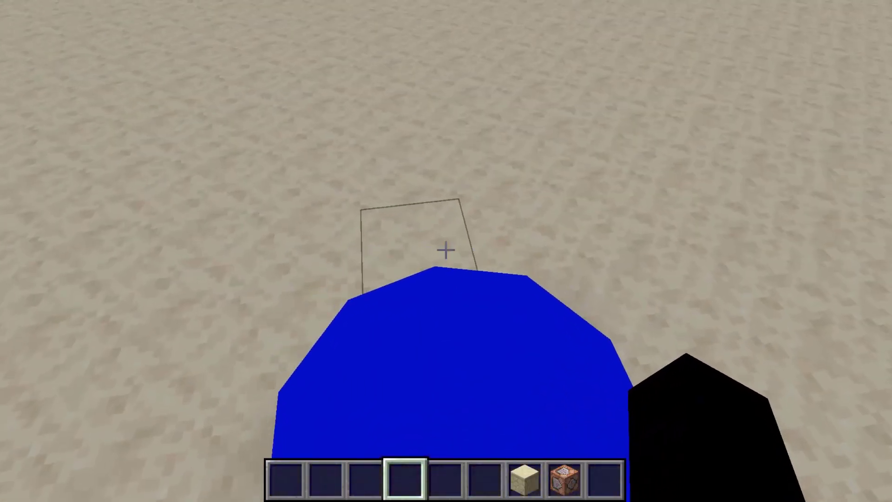
{"action": "key", "text": "d"}
{"action": "key", "text": "w"}
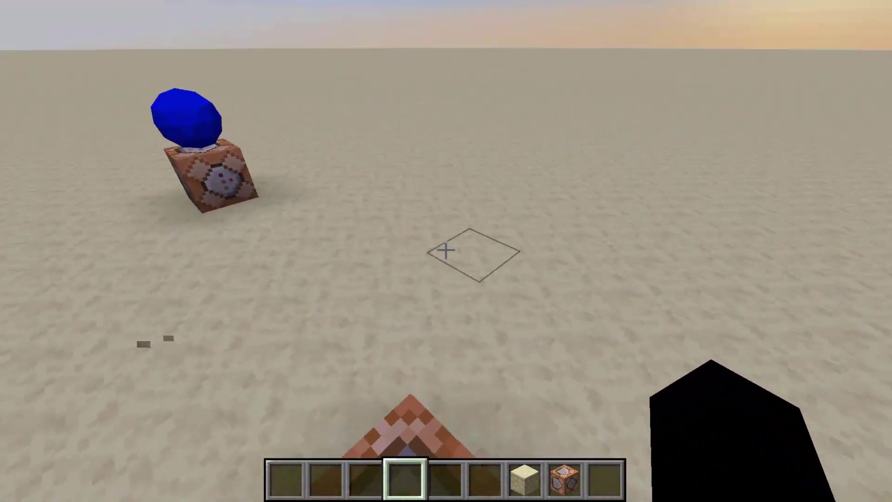
{"action": "key", "text": "w"}
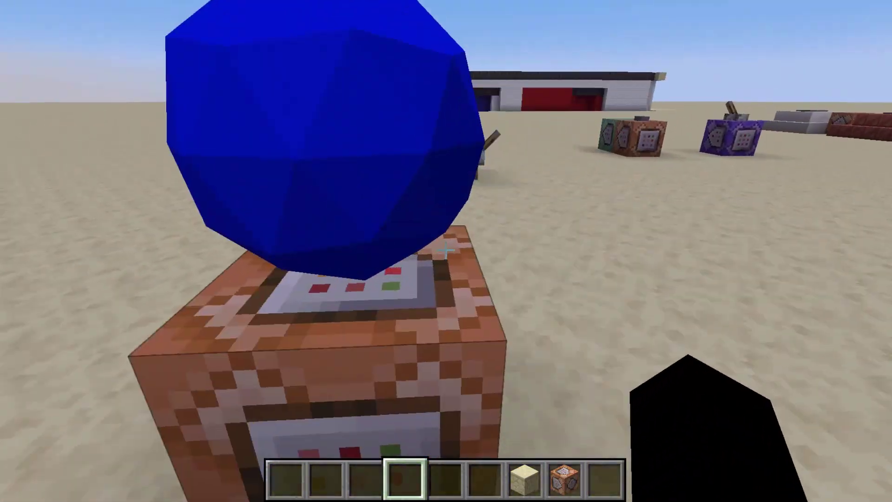
{"action": "key", "text": "w"}
{"action": "key", "text": "s"}
{"action": "key", "text": "F5"}
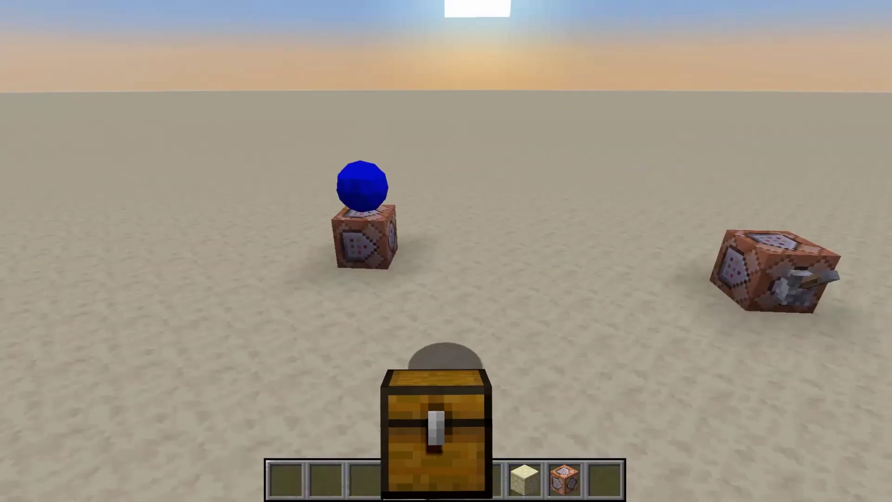